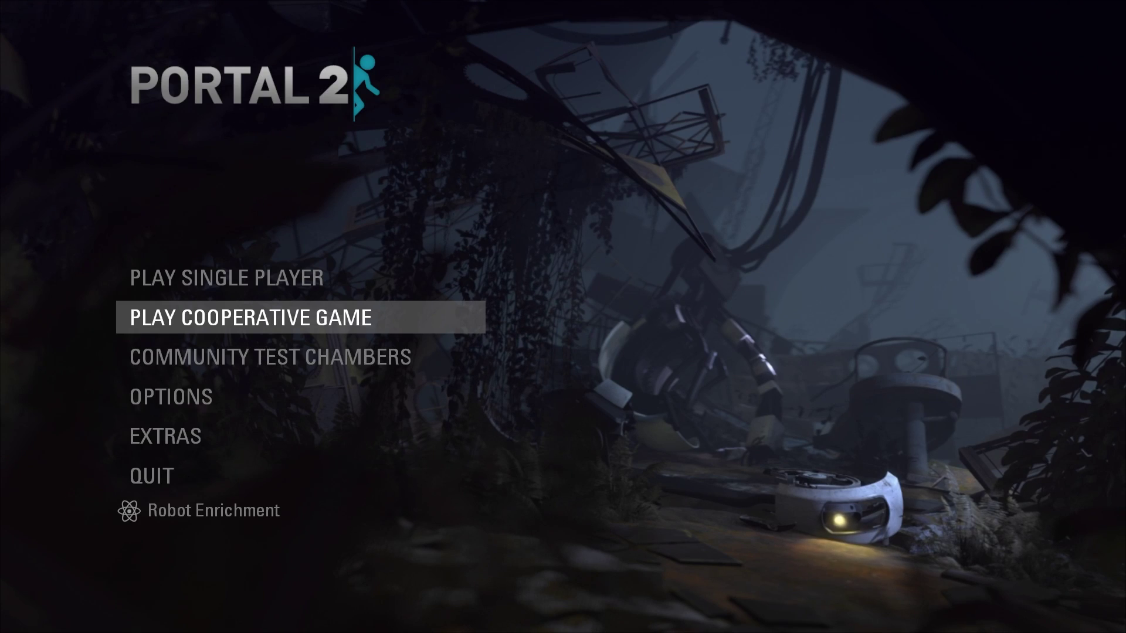
# Step through the Portal 2 main menu entries with the arrow keys
pyautogui.press('Down')
pyautogui.press('Up')
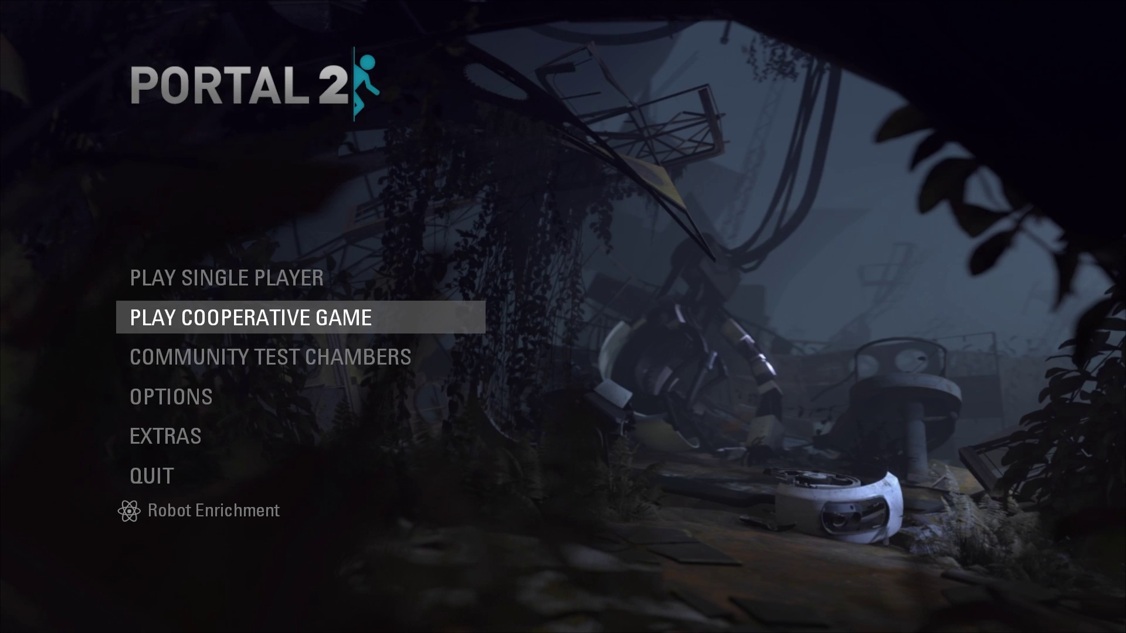
pyautogui.press('Down')
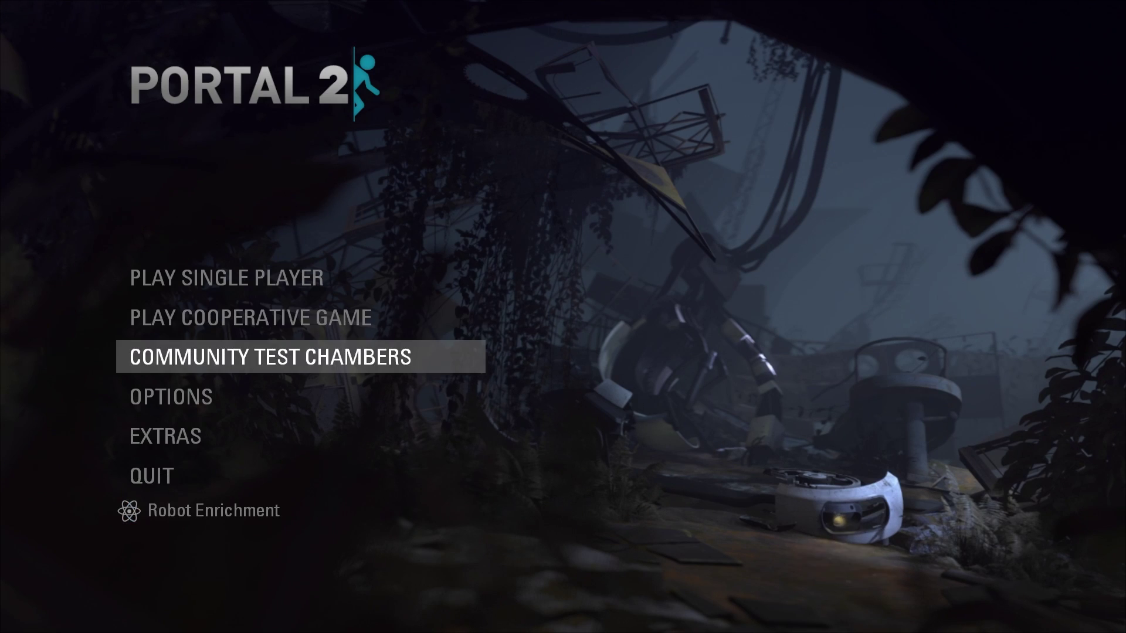
pyautogui.press('Down')
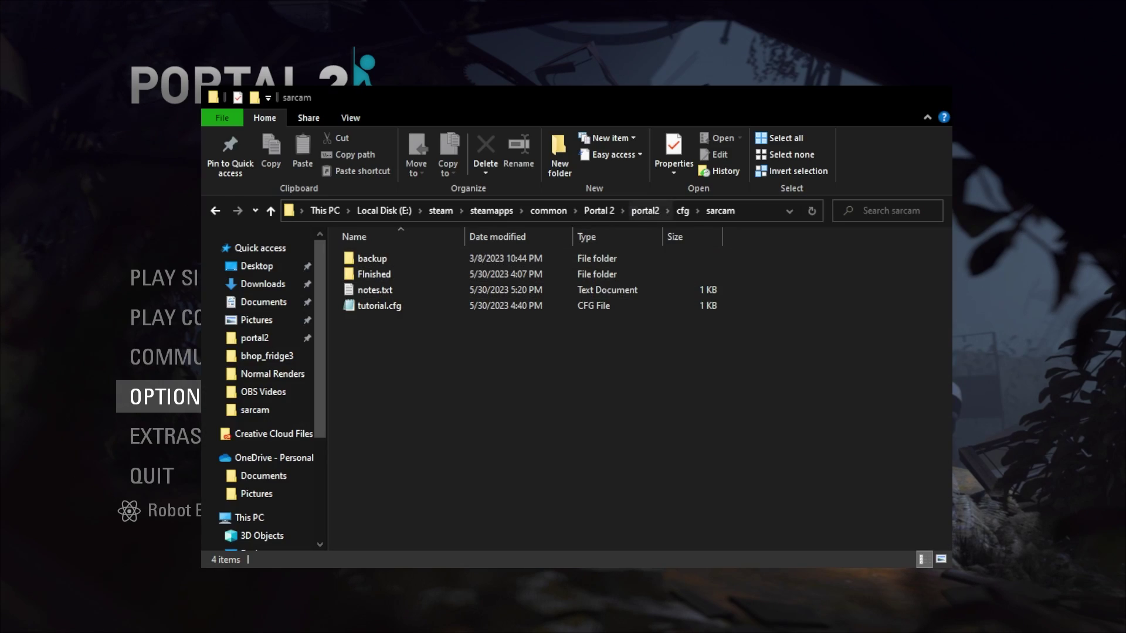
# Navigate from the portal2 folder into cfg, then into sarcam
pyautogui.click(644, 210)
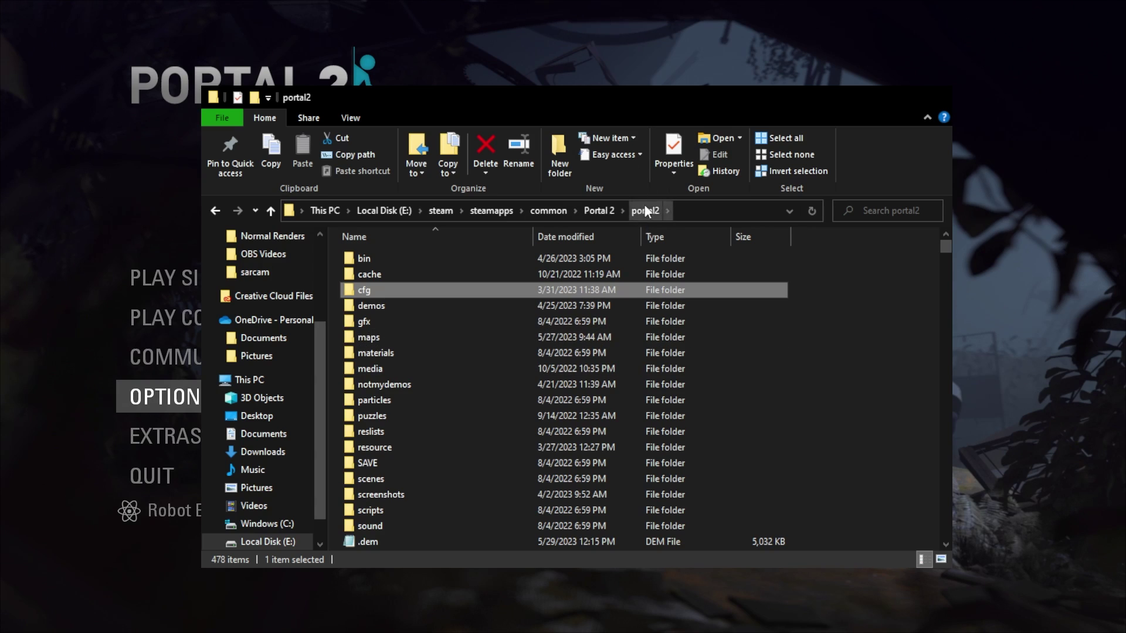
pyautogui.doubleClick(369, 291)
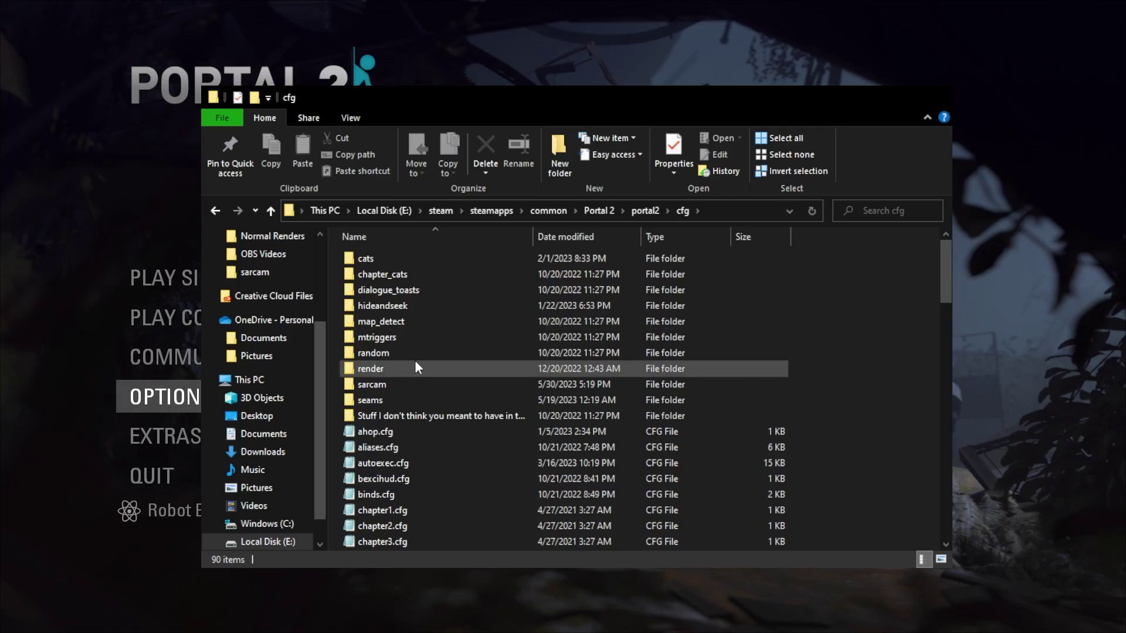
pyautogui.doubleClick(379, 385)
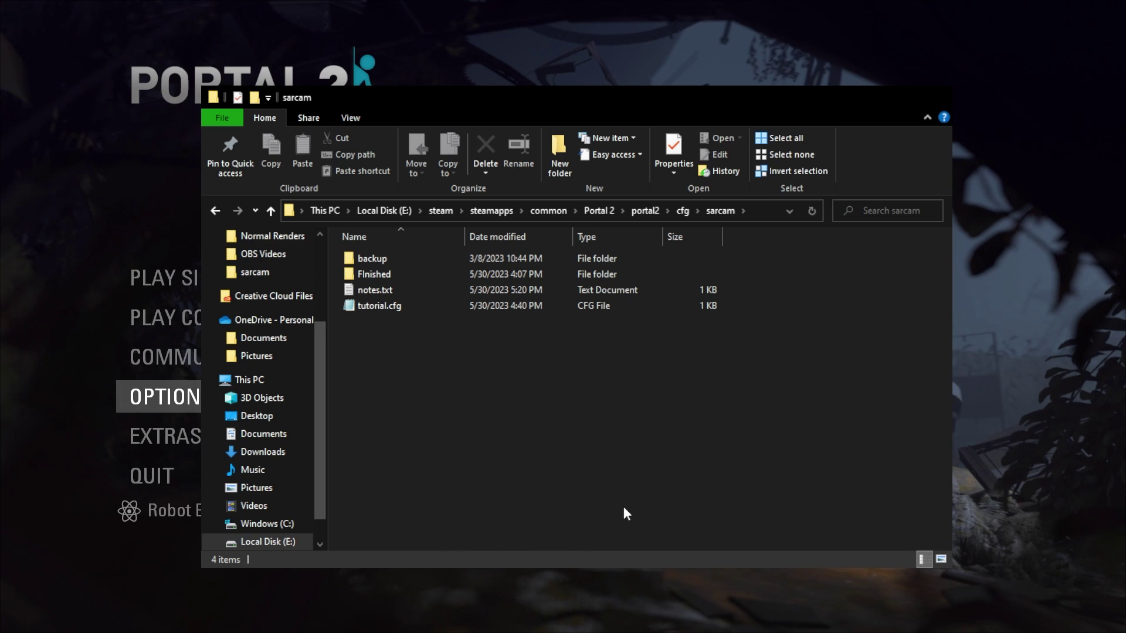
# Name the new file tutorial2.cfg
pyautogui.moveTo(451, 290); pyautogui.dragTo(362, 296)
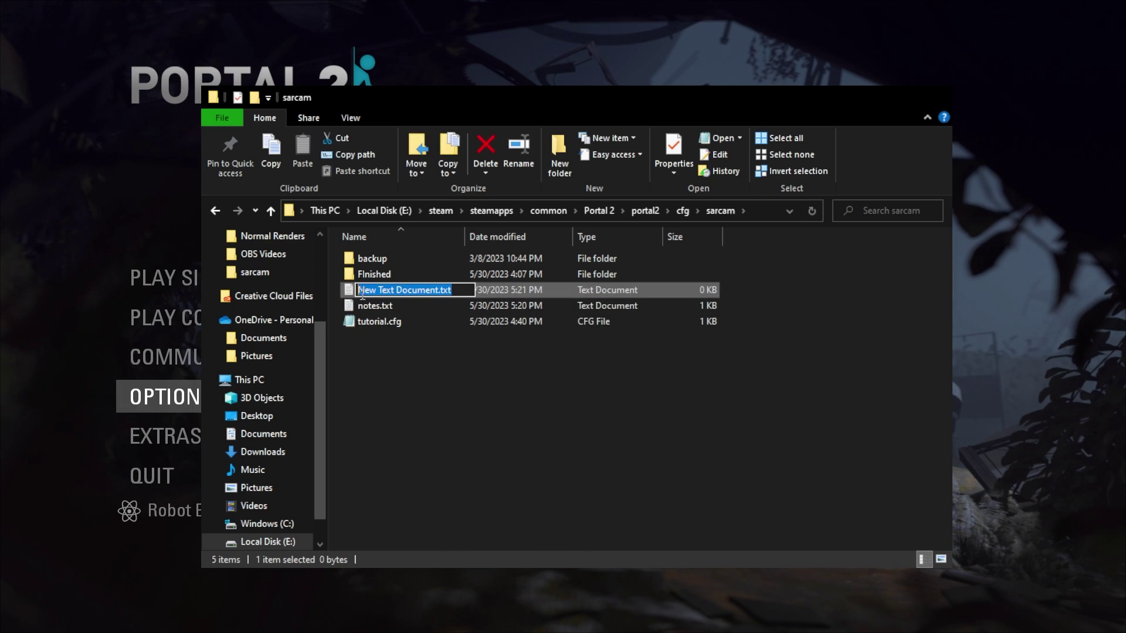
pyautogui.write('tutu')
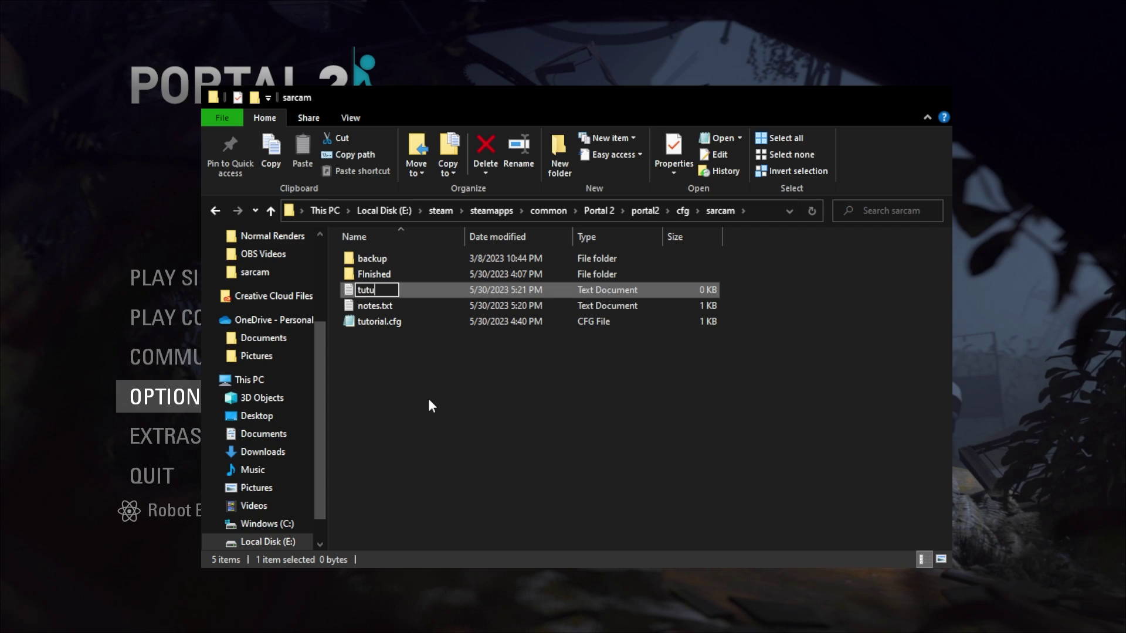
pyautogui.press('BackSpace')
pyautogui.write('orial2')
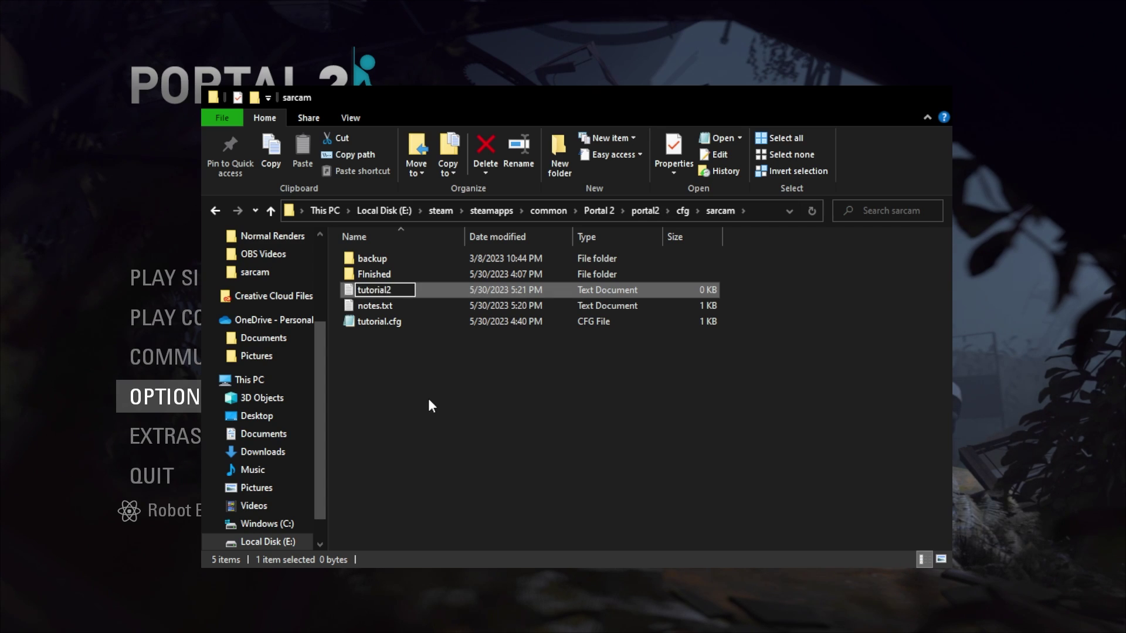
pyautogui.write('.cfg')
pyautogui.press('Return')
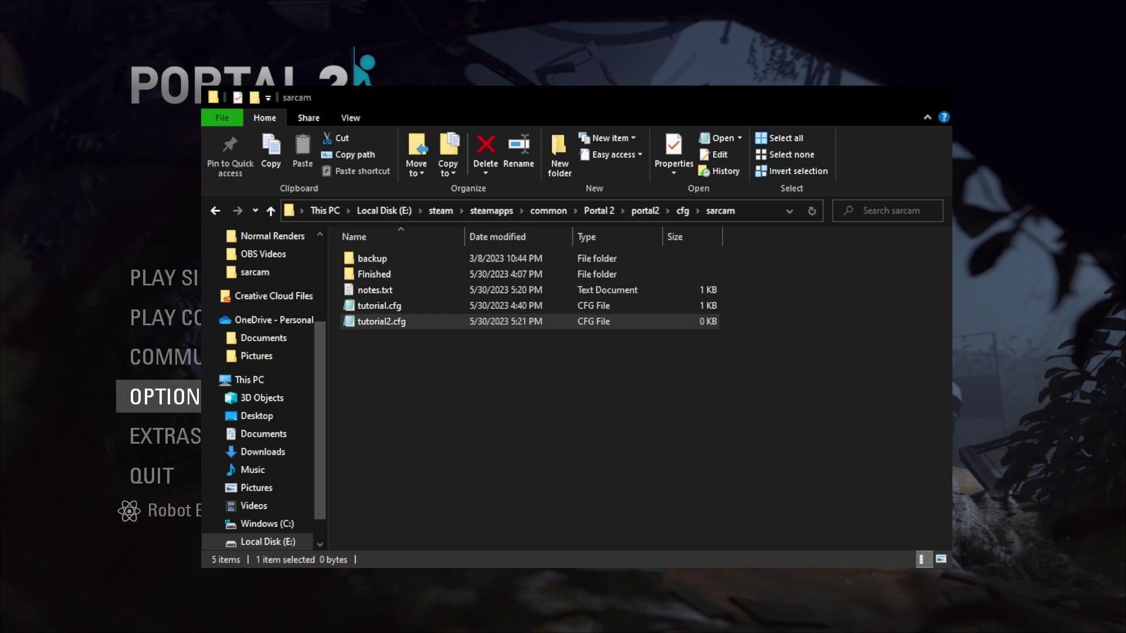
# Paste the scr alias line into Notepad and change its path to exec sarcam/tutorial2
pyautogui.press('Return')
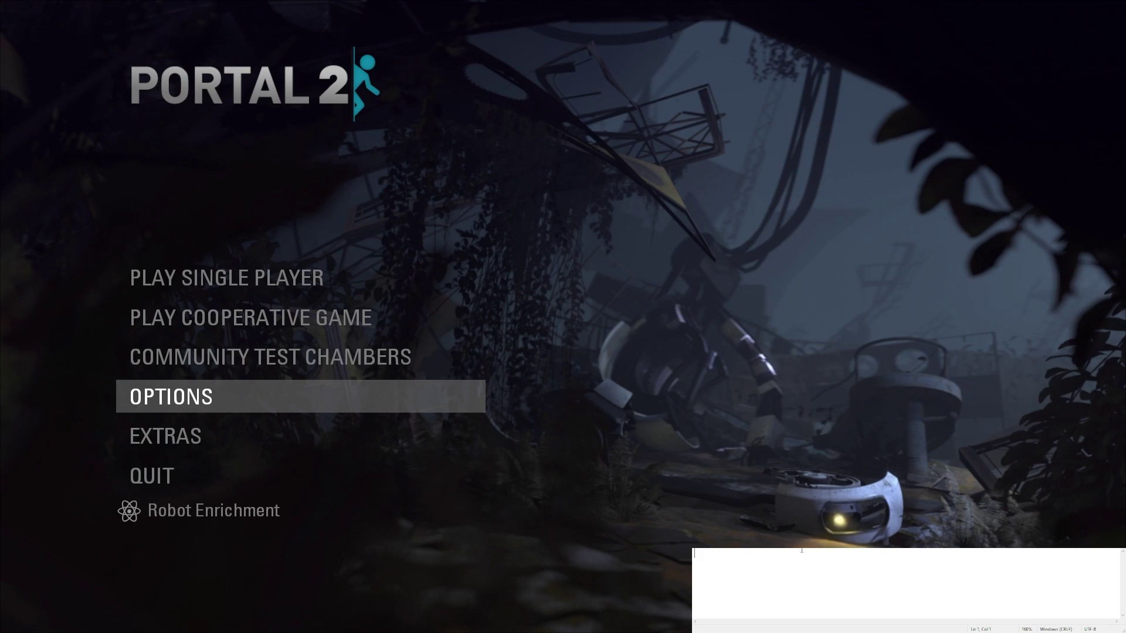
pyautogui.write('alias scr "sar_cam_path_remkfs; exec sarcam/tutorial"')
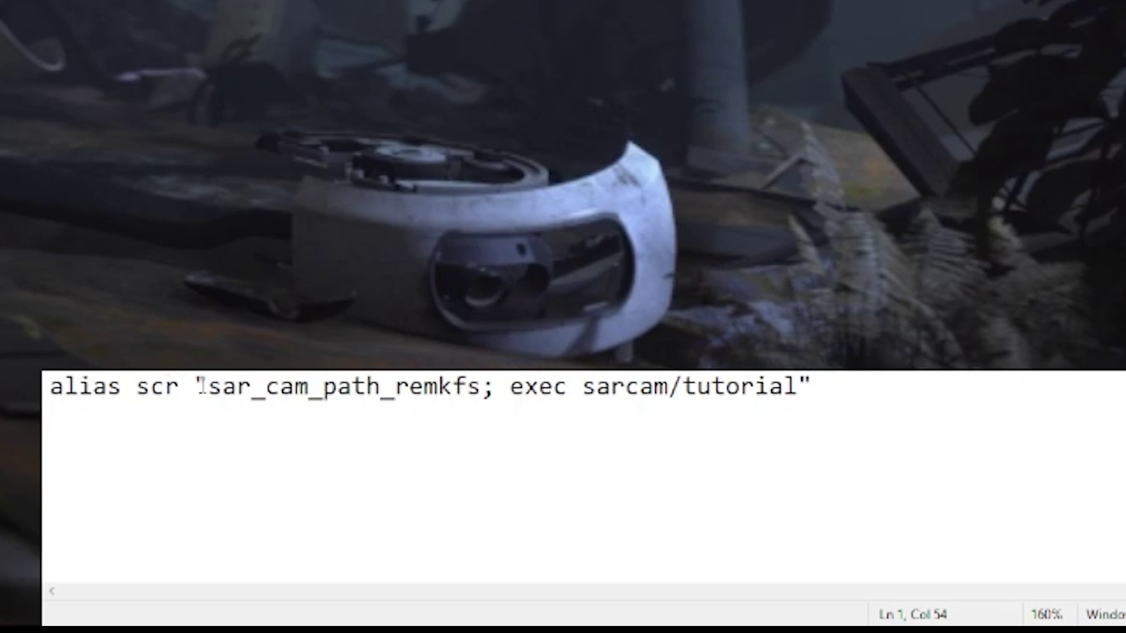
pyautogui.moveTo(209, 388)
pyautogui.mouseDown()
pyautogui.moveTo(481, 399)
pyautogui.moveTo(804, 388)
pyautogui.mouseUp()
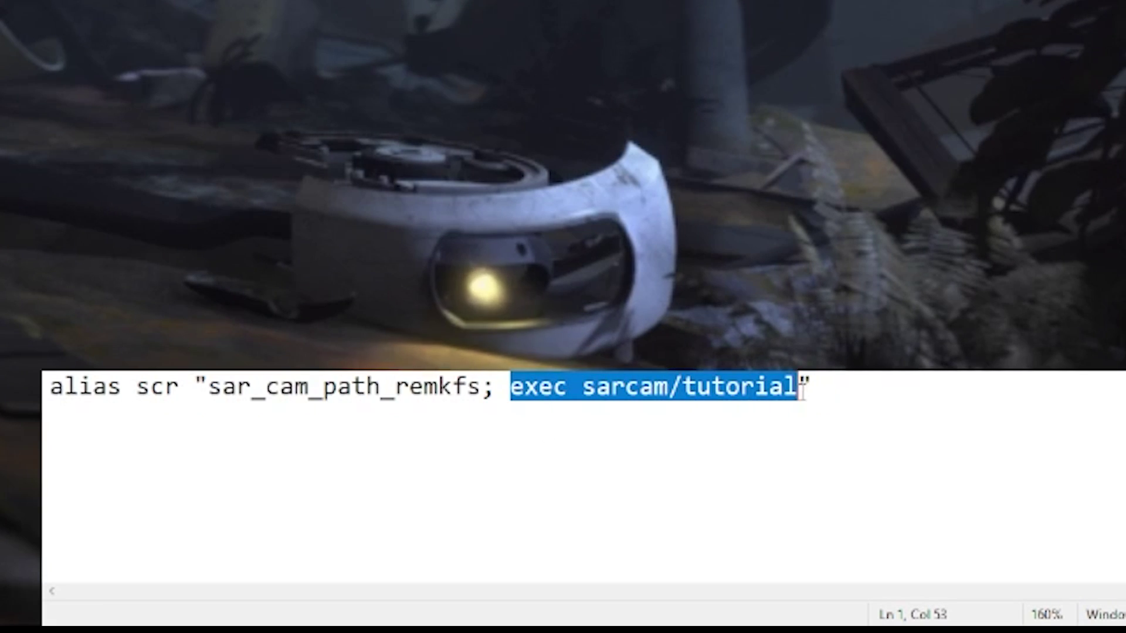
pyautogui.click(805, 392)
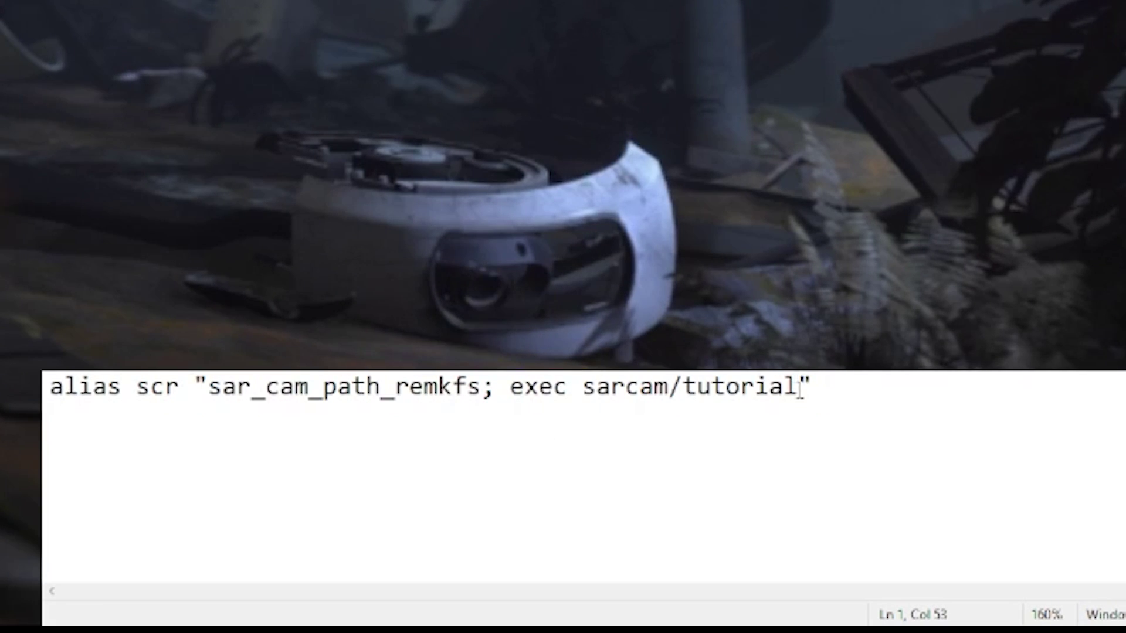
pyautogui.write('2')
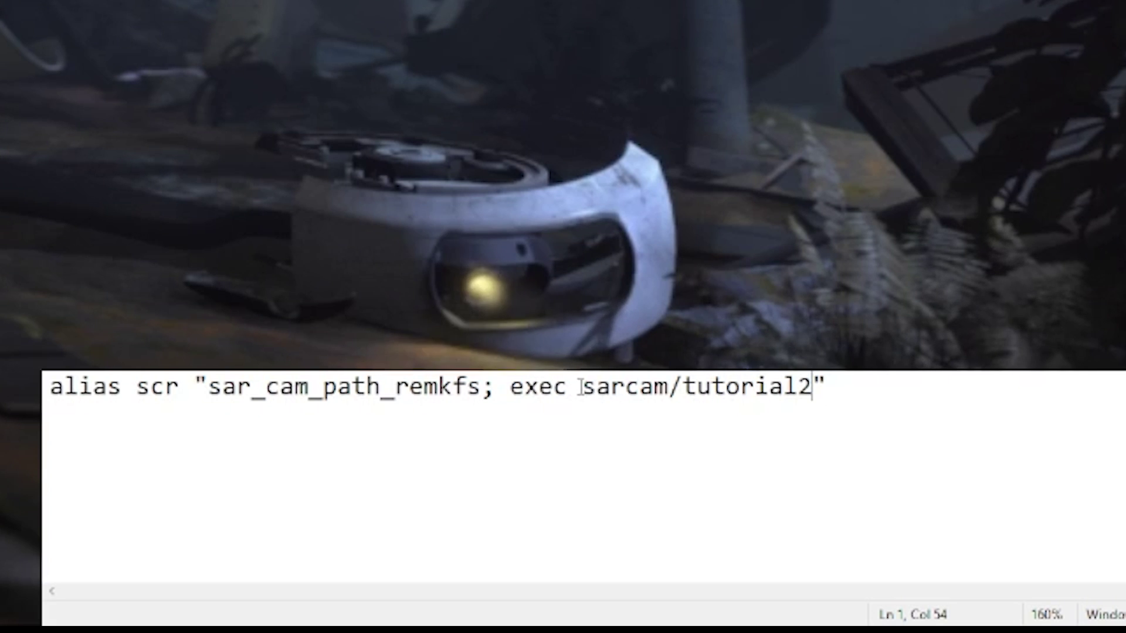
pyautogui.moveTo(585, 388); pyautogui.dragTo(819, 389)
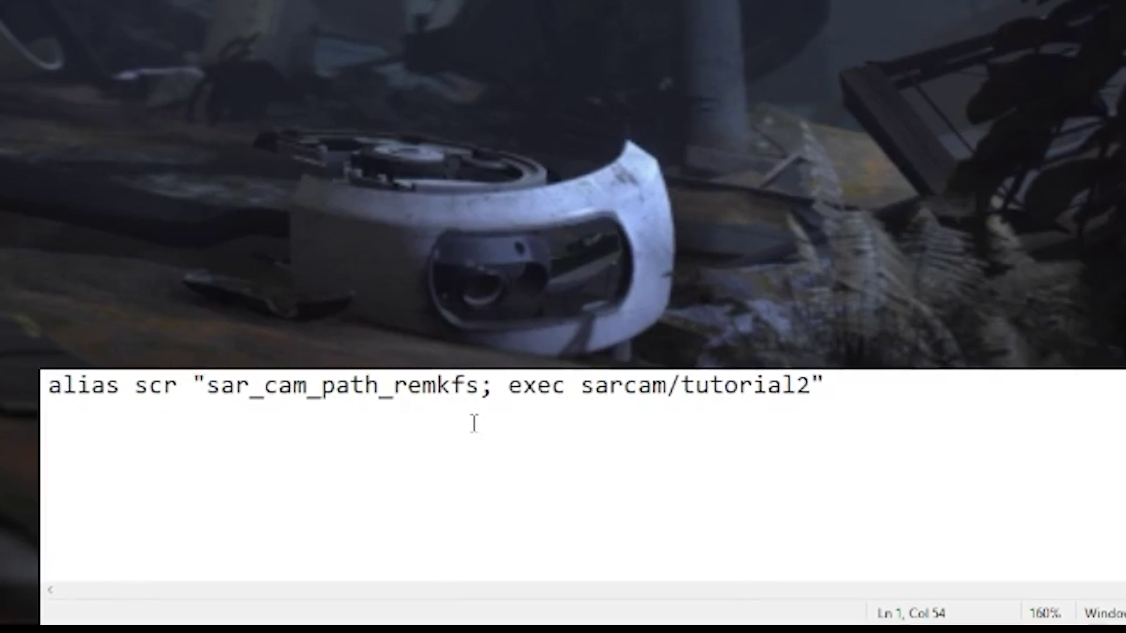
# Play the a_BTG demo from the console, then pause it using the demoui playback controls
pyautogui.press('`')
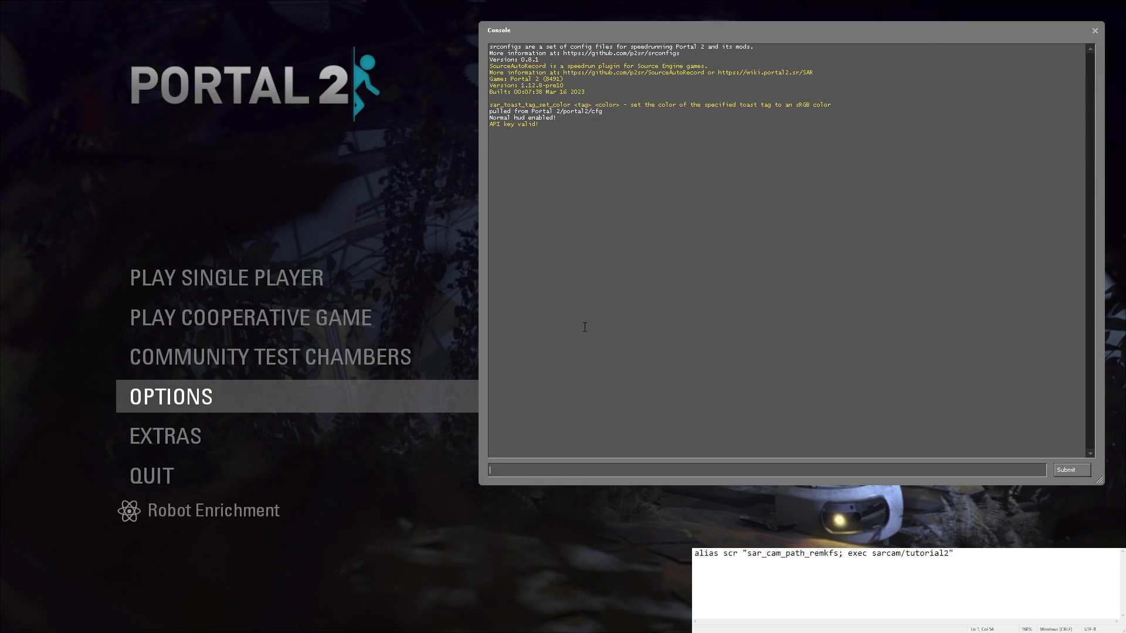
pyautogui.write('play')
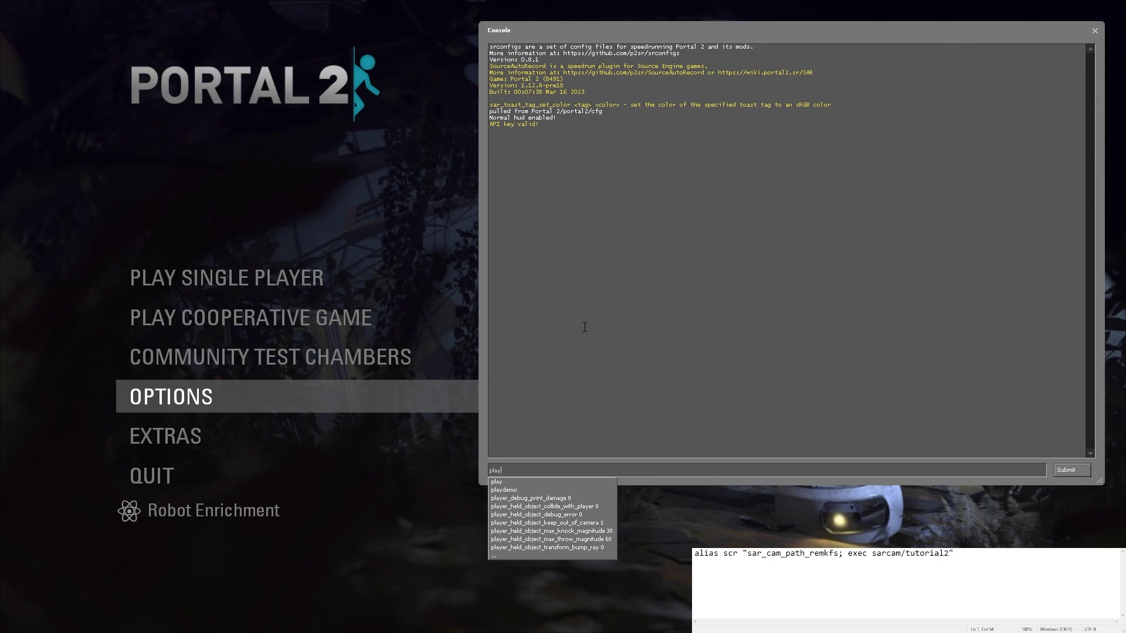
pyautogui.write('demo demos/fridgerenders/15k')
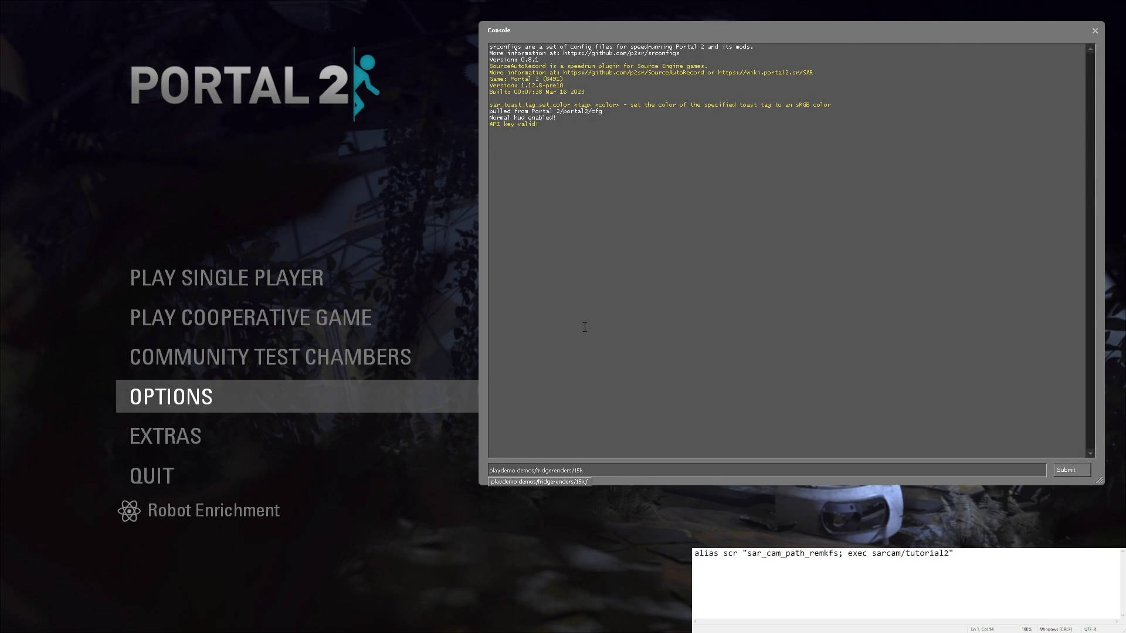
pyautogui.write('/Demos/')
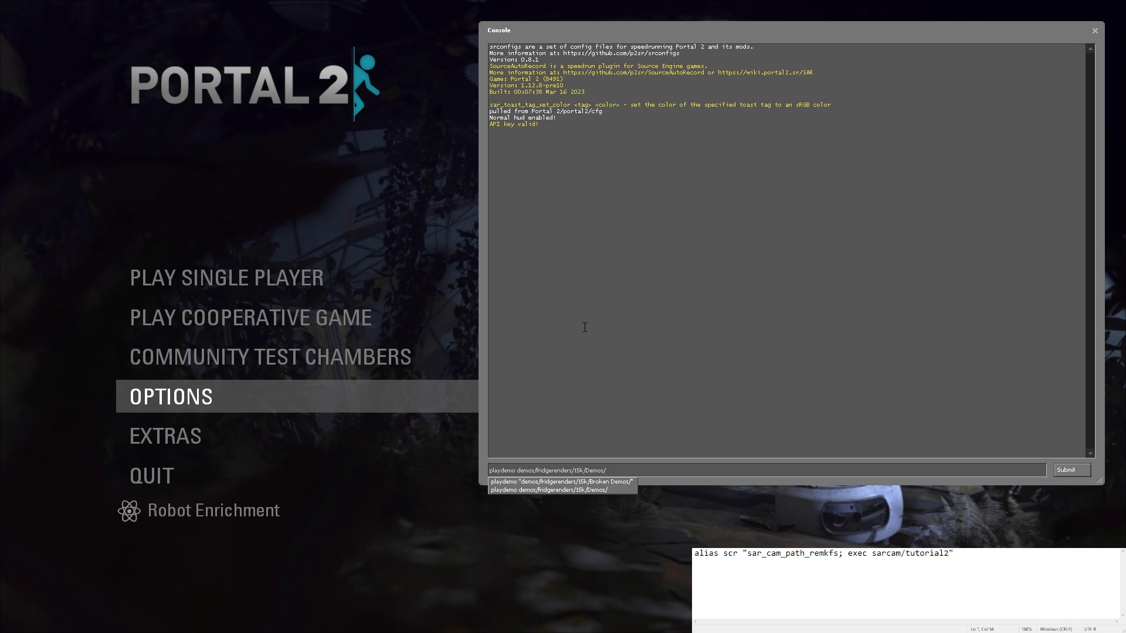
pyautogui.write('a')
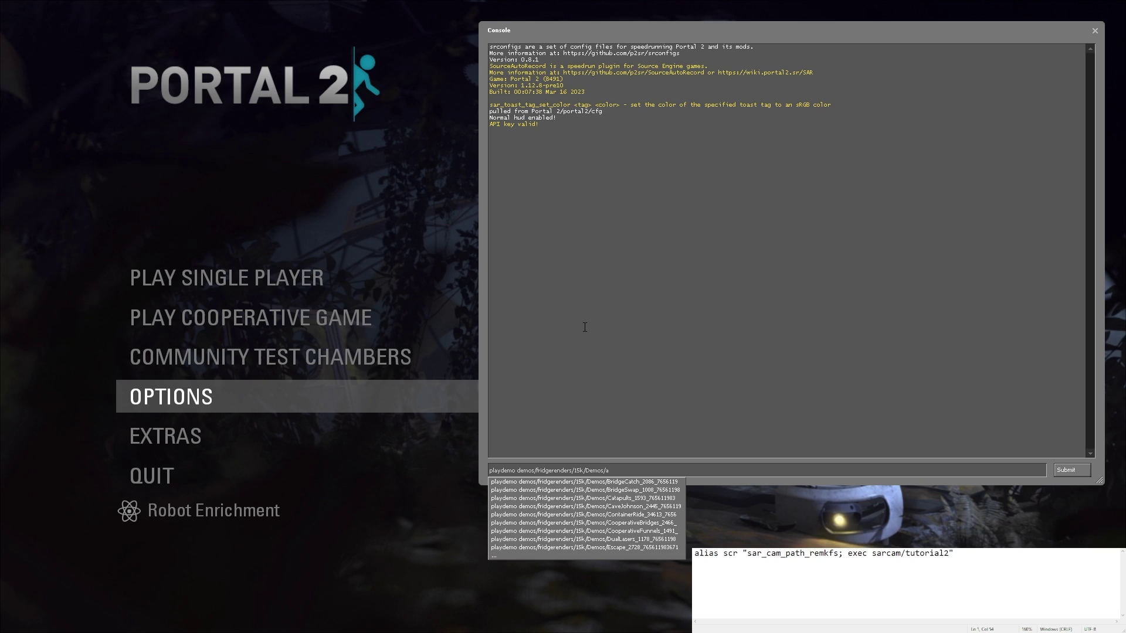
pyautogui.write('_')
pyautogui.write('TG')
pyautogui.press('Return')
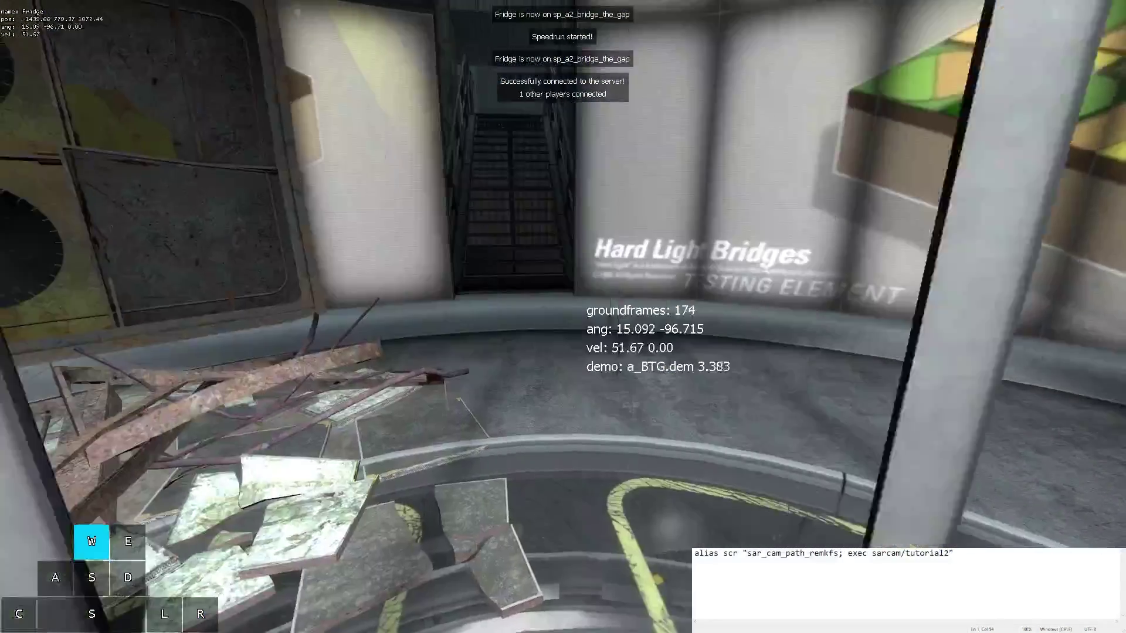
pyautogui.press('`')
pyautogui.write('demoui')
pyautogui.press('Return')
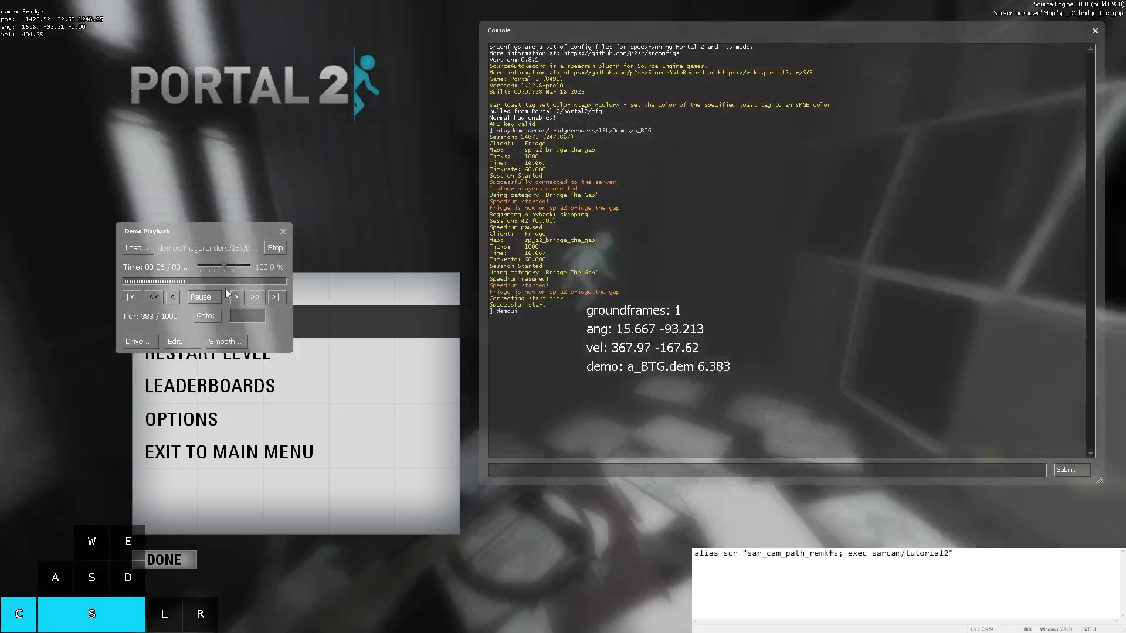
pyautogui.click(211, 298)
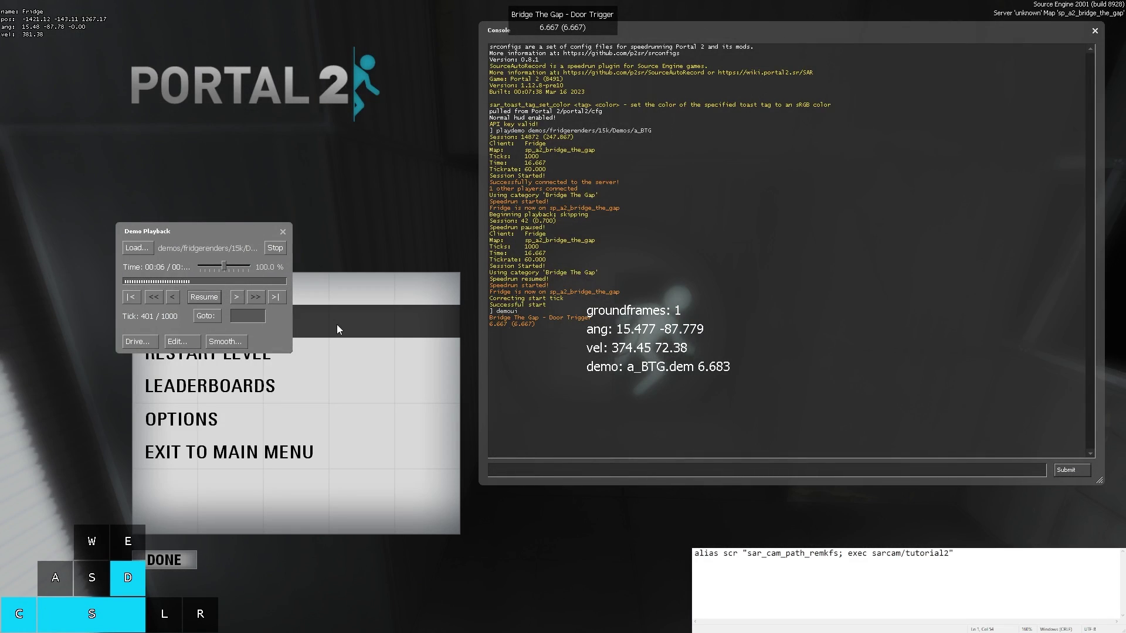
pyautogui.press('Escape')
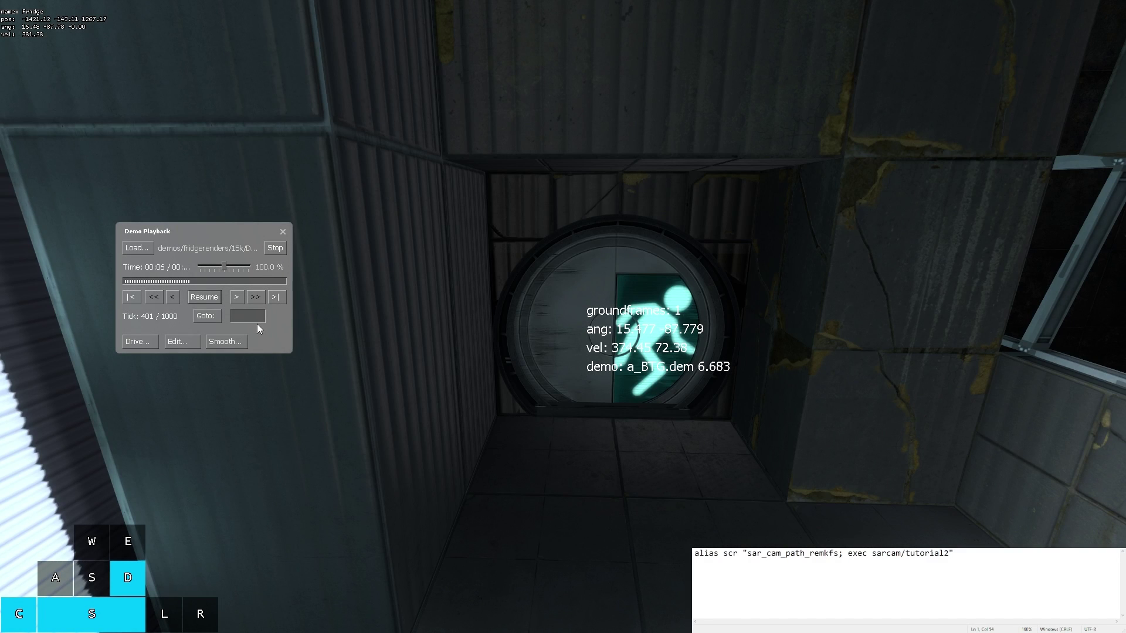
# Enable the free camera with sar_cam_control 1 and turn it to face the player character
pyautogui.press('`')
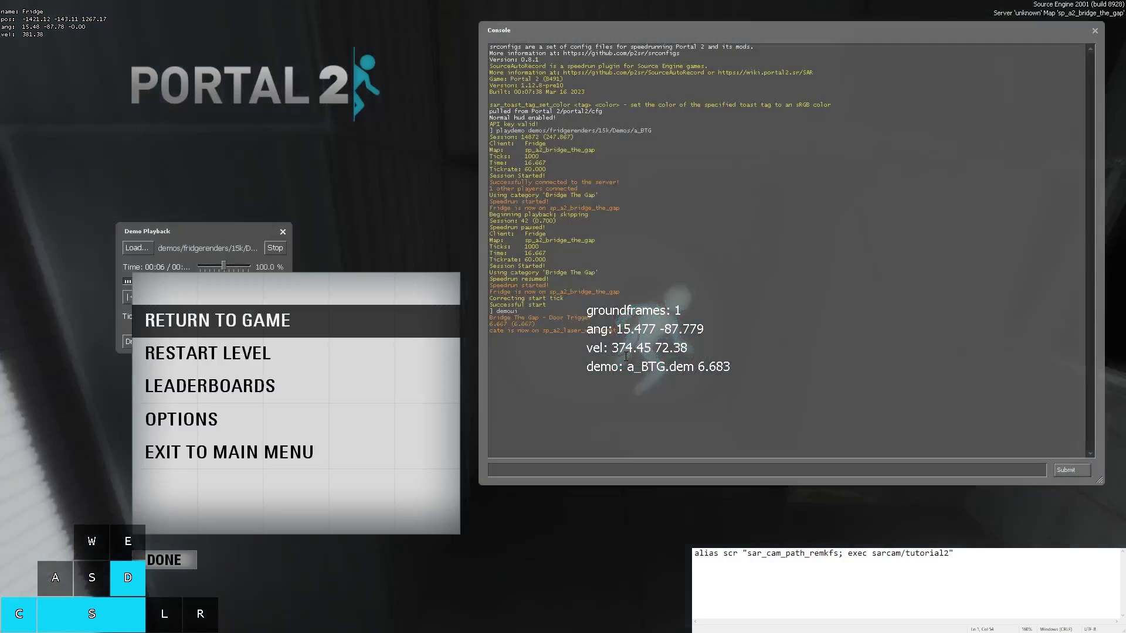
pyautogui.write('sar_cam_control 1')
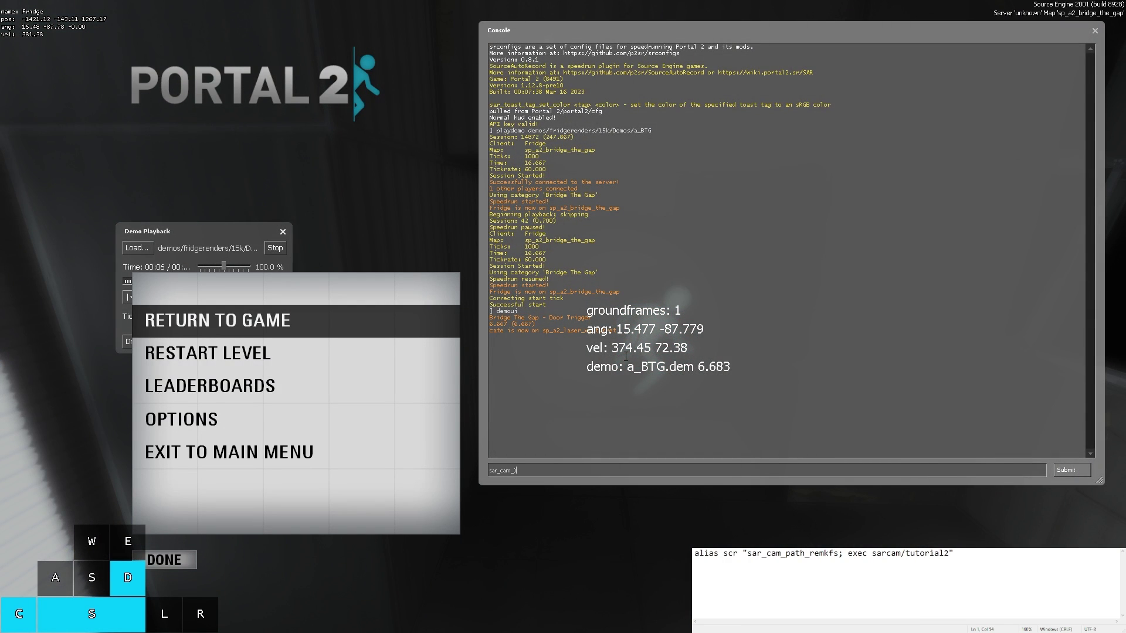
pyautogui.press('Return')
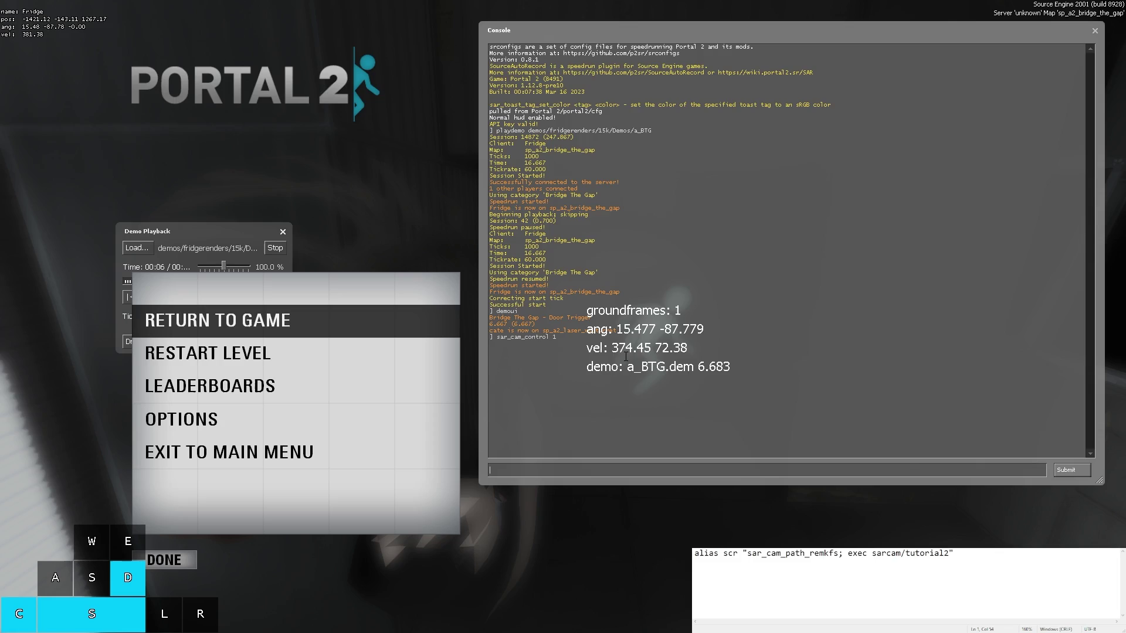
pyautogui.press('Escape')
pyautogui.moveTo(563, 317)
pyautogui.mouseDown()
pyautogui.moveTo(472, 369)
pyautogui.moveTo(620, 275)
pyautogui.moveTo(721, 278)
pyautogui.mouseUp()
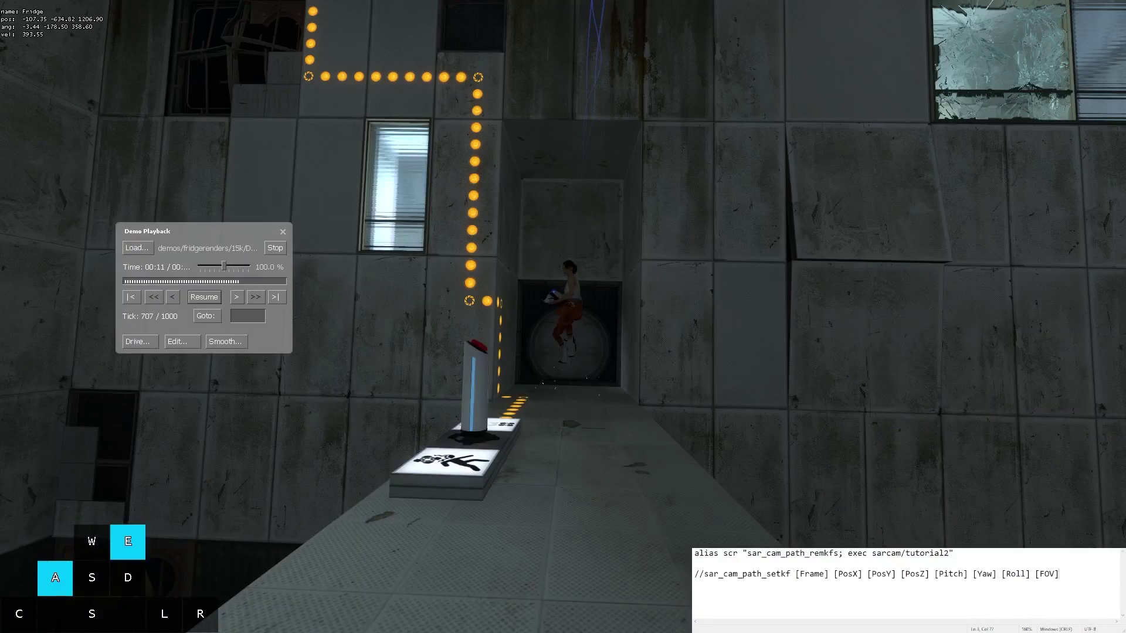
# Resume and pause the demo at tick 707, pulling the free camera back to frame the character
pyautogui.moveTo(563, 317)
pyautogui.mouseDown()
pyautogui.moveTo(821, 343)
pyautogui.moveTo(833, 323)
pyautogui.moveTo(821, 316)
pyautogui.mouseUp()
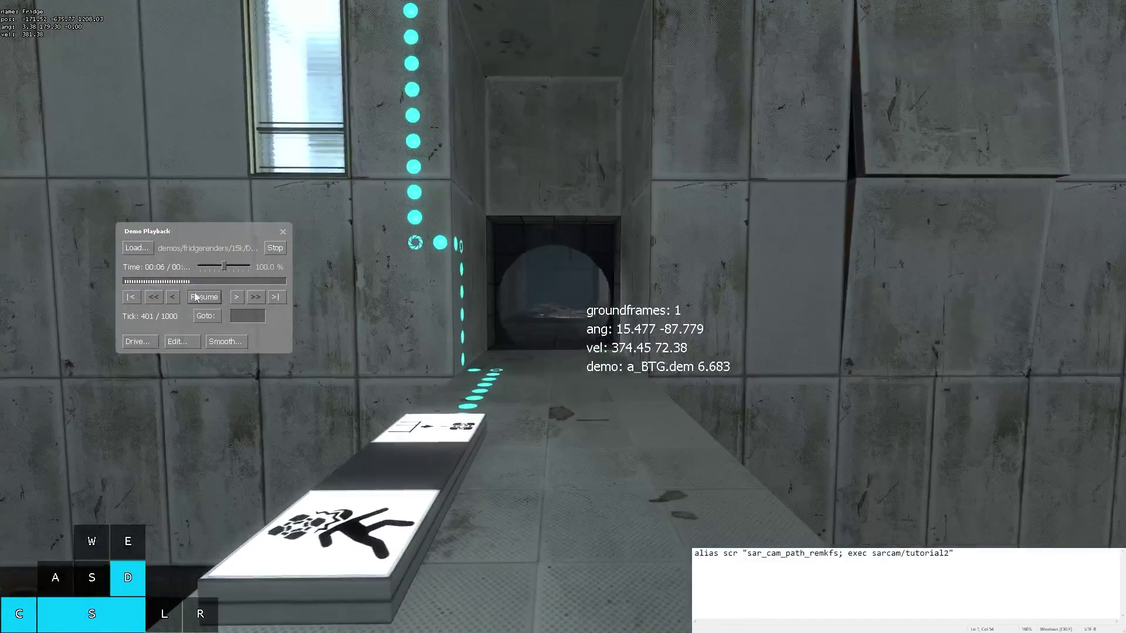
pyautogui.click(201, 300)
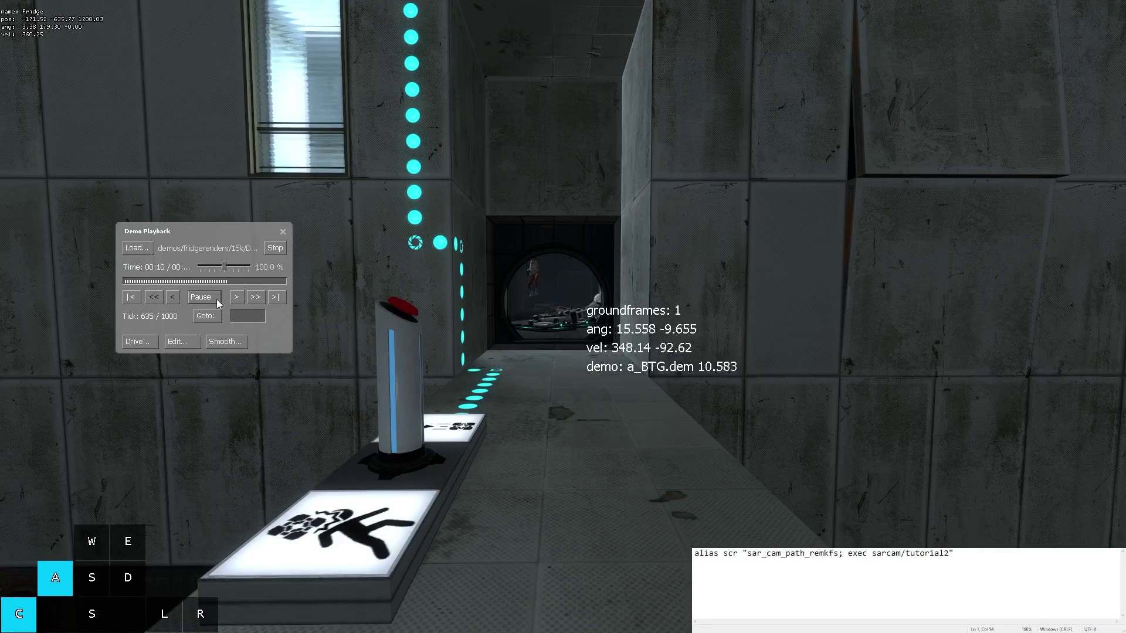
pyautogui.click(216, 299)
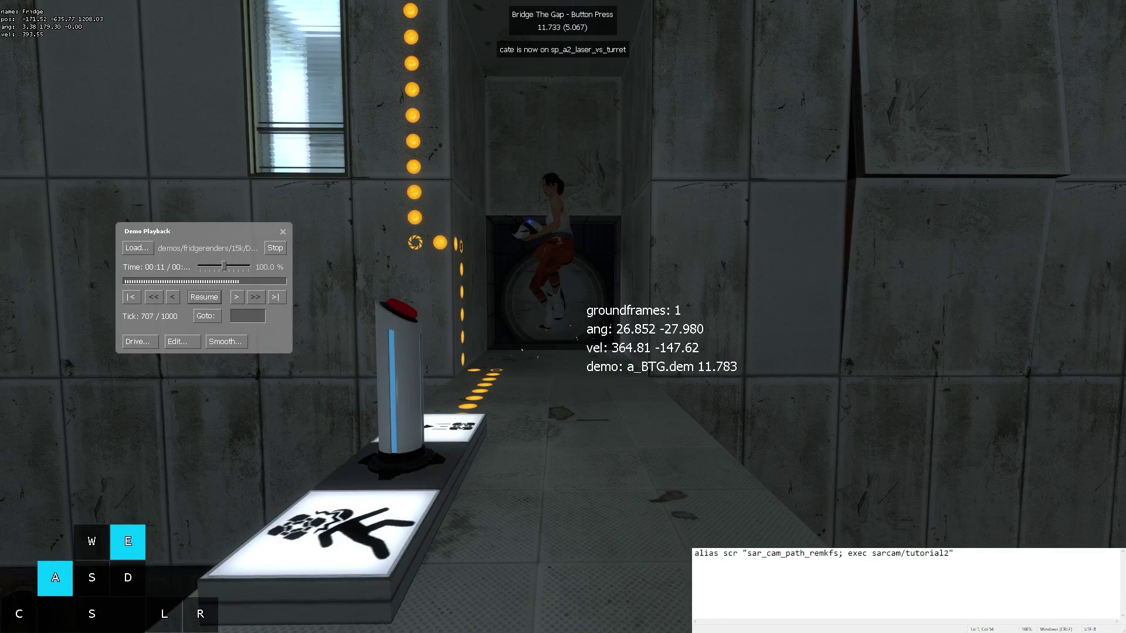
pyautogui.press('s')
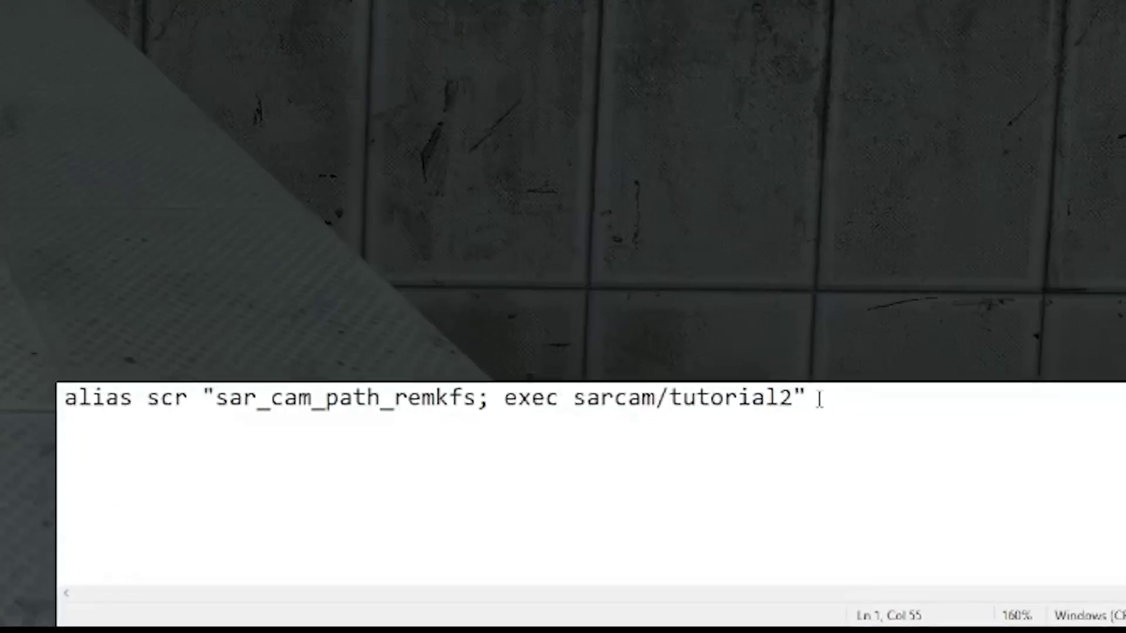
# Restore the commented sar_cam_path_setkf template line without the stray backtick after [FOV]
pyautogui.write('//sar_cam_path_setkf [Frame] [PosX] [PosY] [PosZ] [Pitch] [Yaw] [Roll] [FOV]')
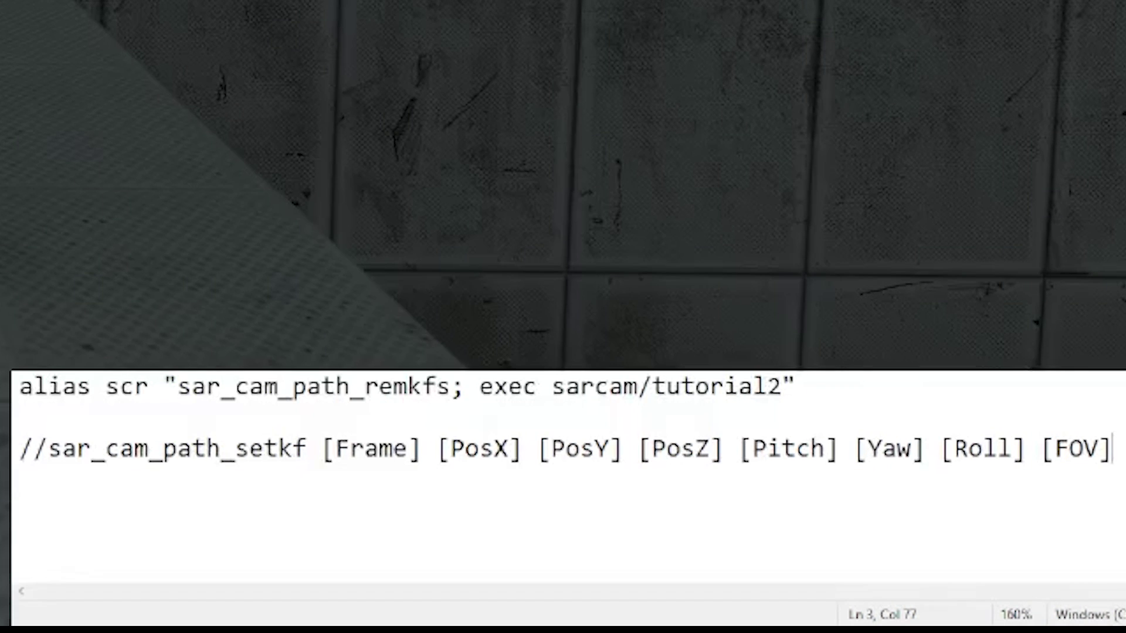
pyautogui.write('`')
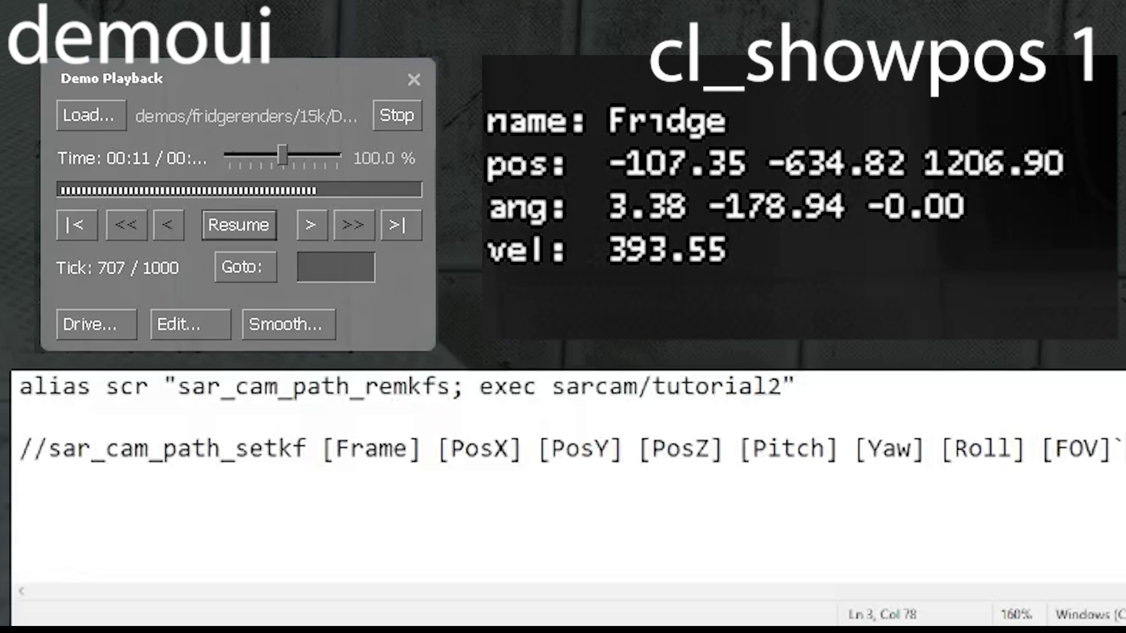
pyautogui.press('BackSpace')
# Highlight [Frame], briefly trying 707 before restoring it, then the PosX PosY PosZ placeholders
pyautogui.moveTo(420, 453); pyautogui.dragTo(322, 451)
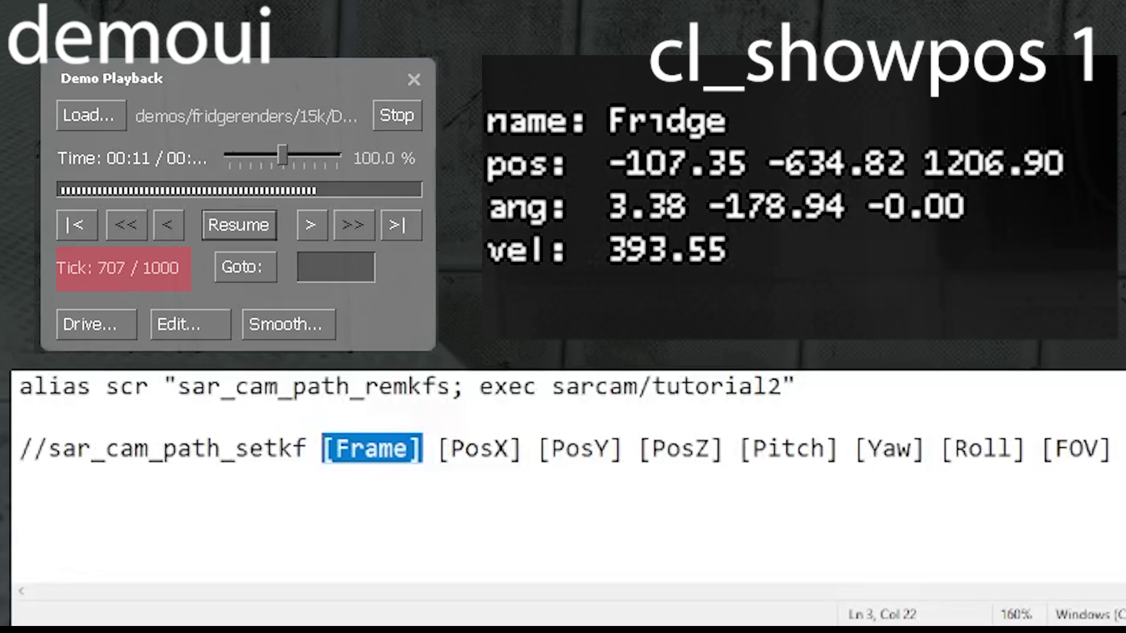
pyautogui.click(428, 449)
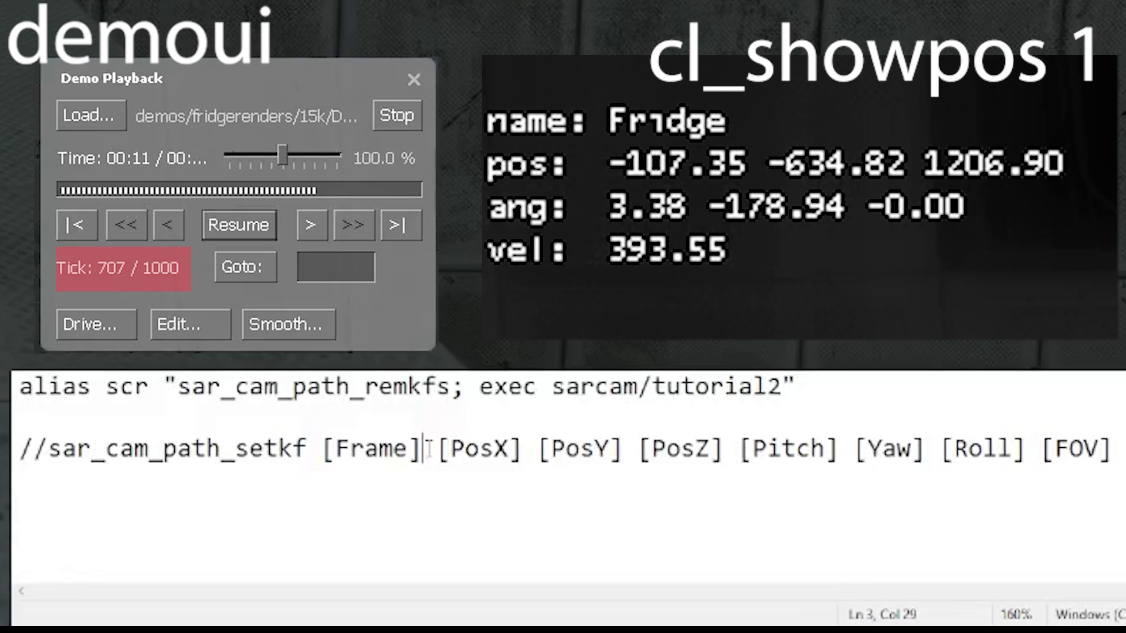
pyautogui.moveTo(429, 449); pyautogui.dragTo(321, 449)
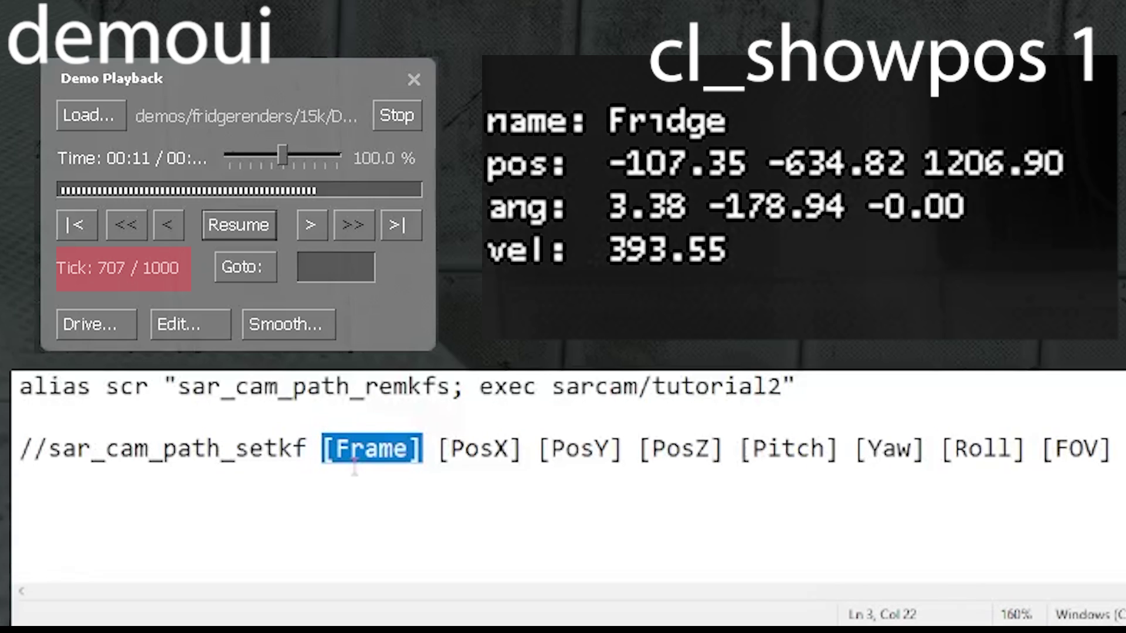
pyautogui.write('707')
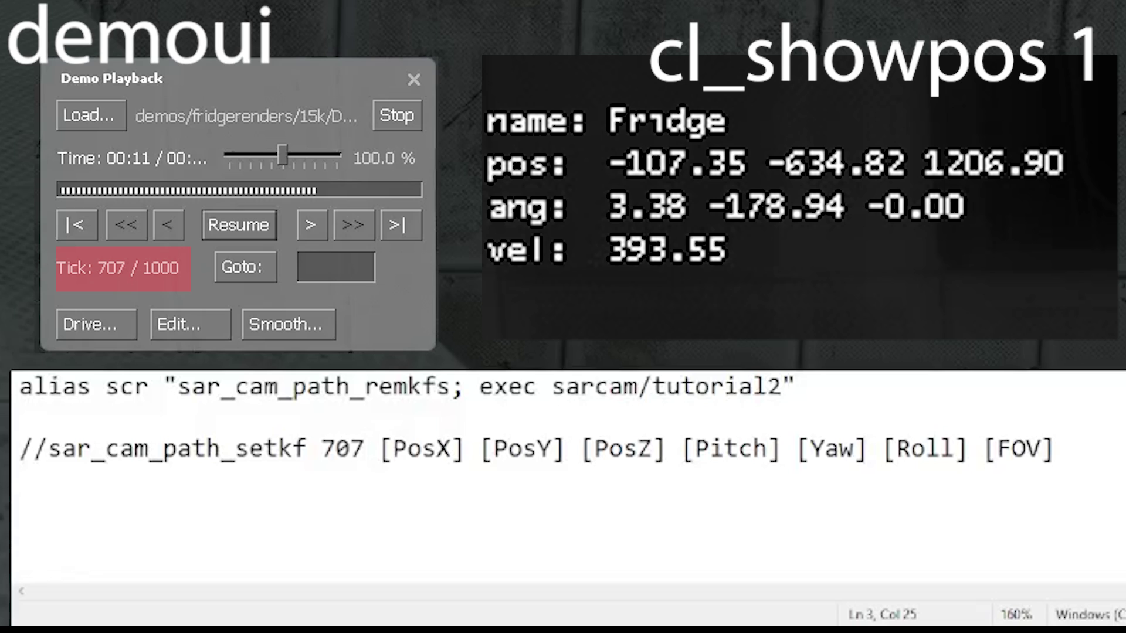
pyautogui.press('BackSpace')
pyautogui.press('BackSpace')
pyautogui.press('BackSpace')
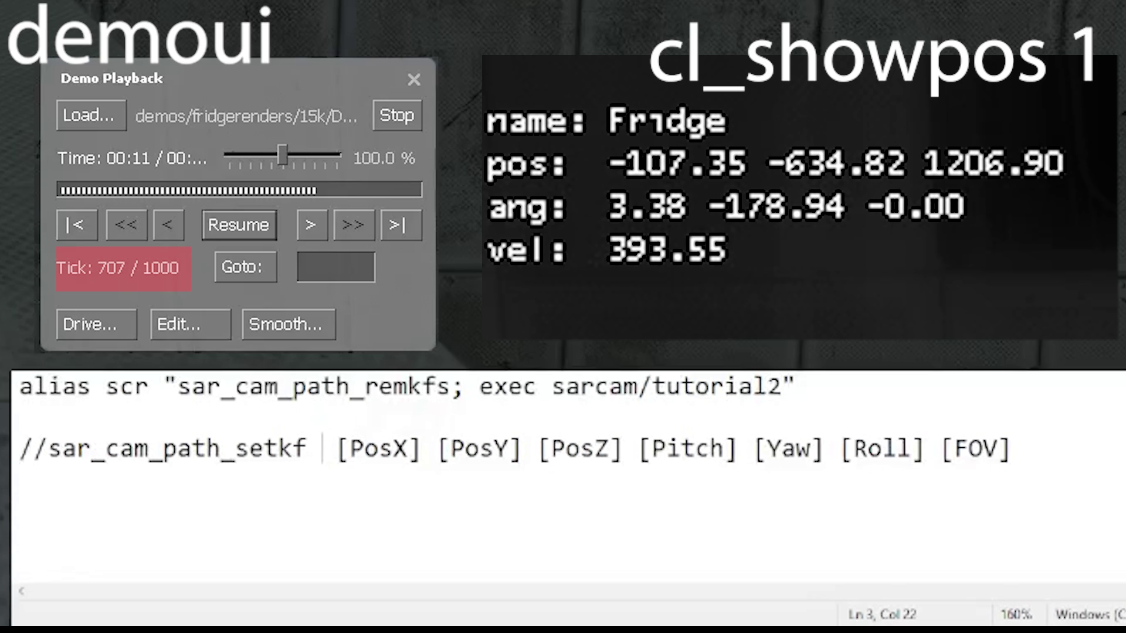
pyautogui.write('[Frame]')
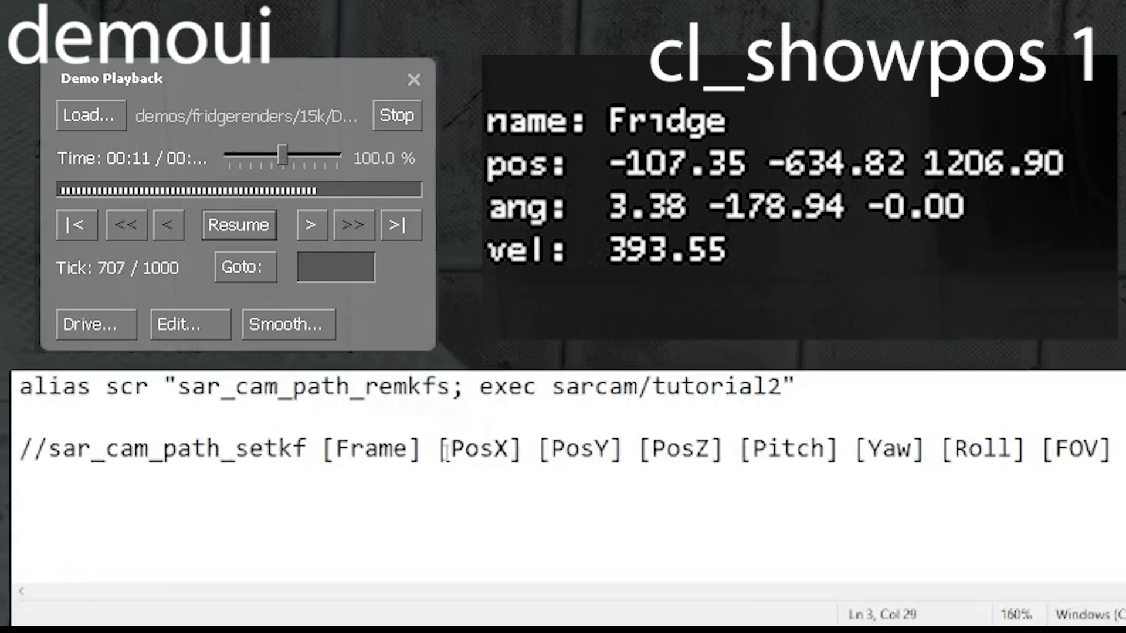
pyautogui.moveTo(437, 453); pyautogui.dragTo(725, 453)
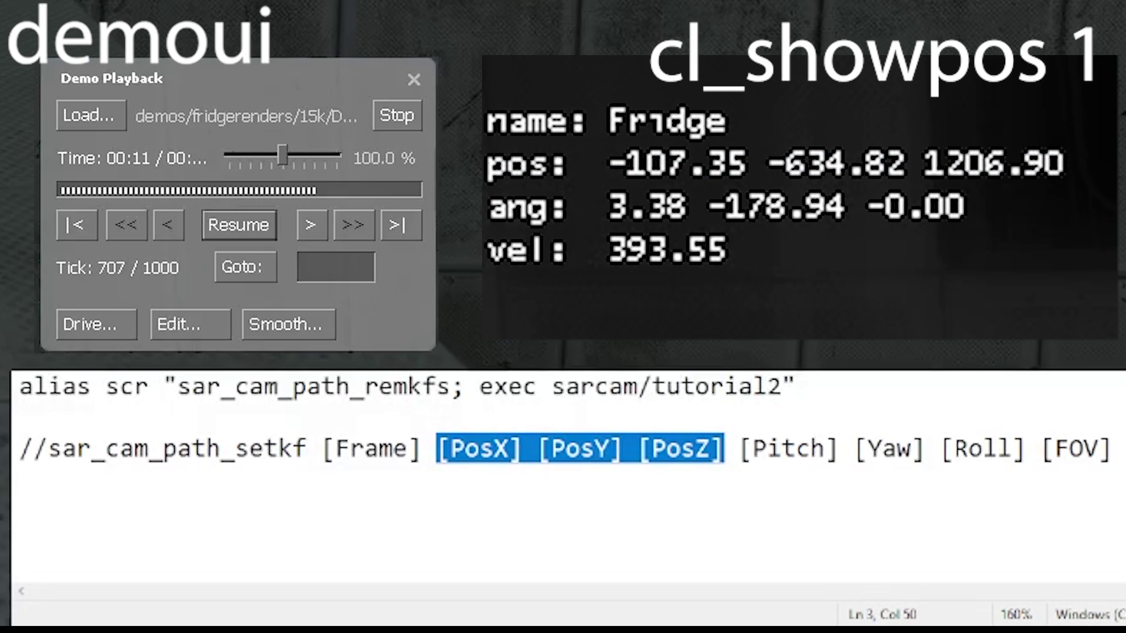
# Highlight the [Pitch] [Yaw] [Roll] and [FOV] placeholders in the template line
pyautogui.moveTo(739, 449); pyautogui.dragTo(1026, 455)
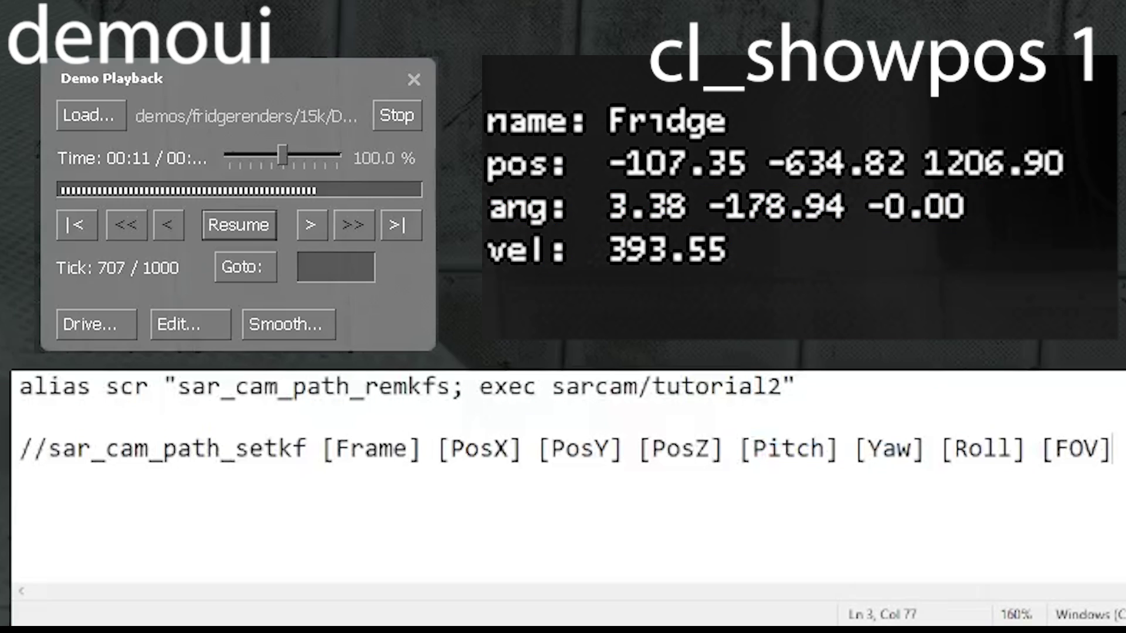
pyautogui.moveTo(1113, 448); pyautogui.dragTo(1043, 449)
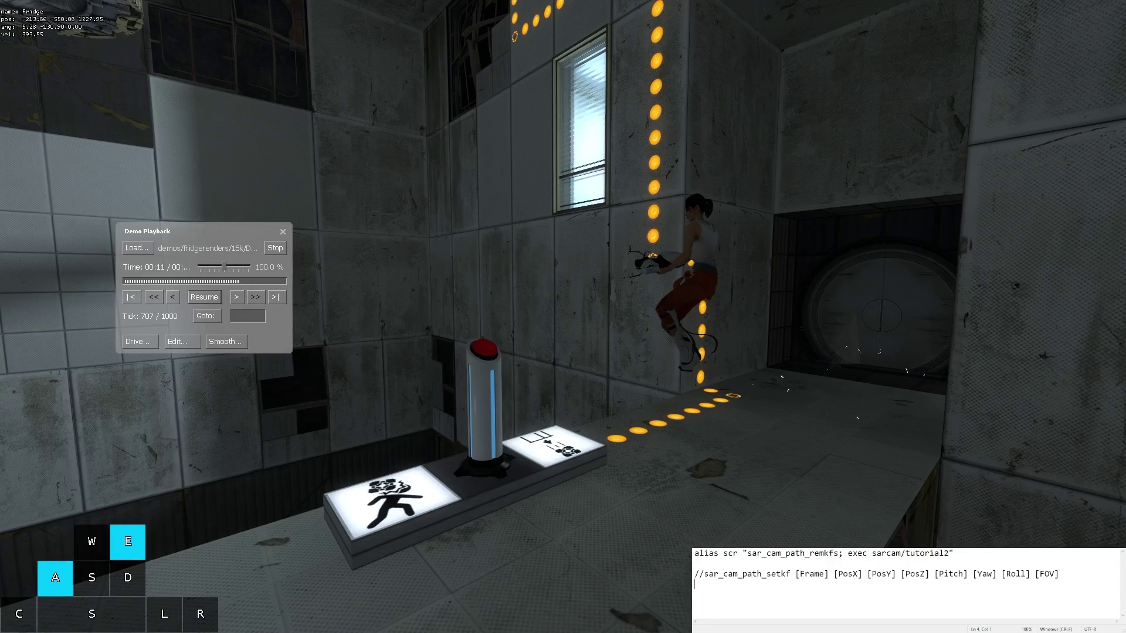
# Type the keyframe line sar_cam_path_setkf 707 -213.75 -550 1228 5.25 -131 0 90
pyautogui.write('sar_cam_path_s')
pyautogui.write('etkf ')
pyautogui.write('707')
pyautogui.write('-213')
pyautogui.write('.75 -')
pyautogui.write('550 ')
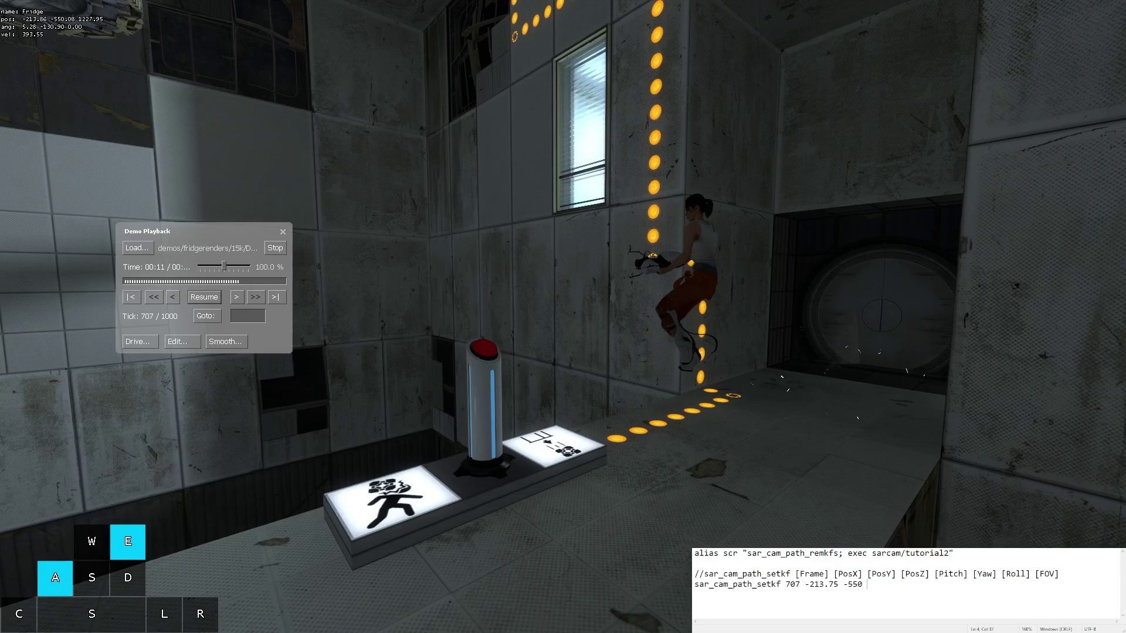
pyautogui.write('1228')
pyautogui.write('5.')
pyautogui.write('25 -')
pyautogui.write('131')
pyautogui.write(' 0 ')
pyautogui.write('90a')
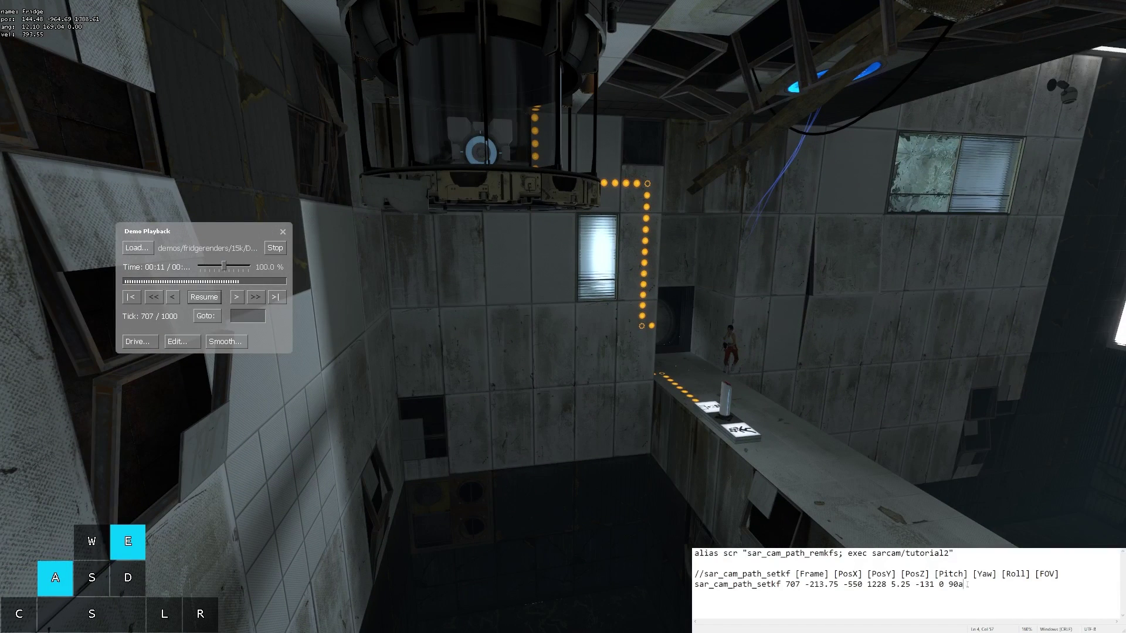
# Remove the stray 'a' and run exec sarcam/tutorial2 to create keyframe 707
pyautogui.press('BackSpace')
pyautogui.press('`')
pyautogui.write('ex')
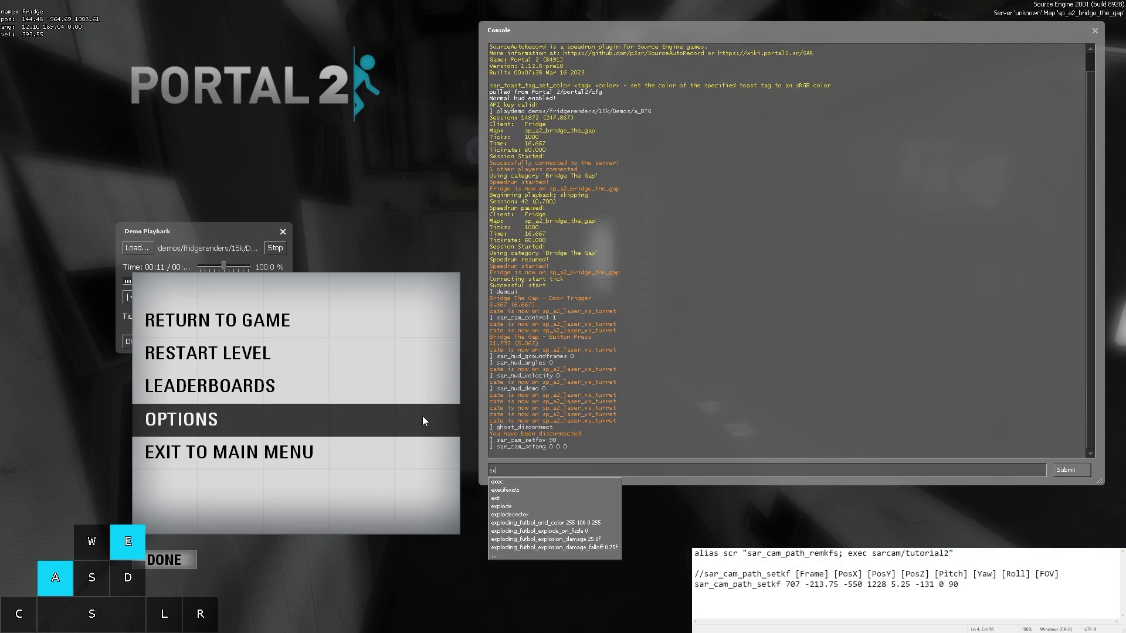
pyautogui.write('ec sarcam')
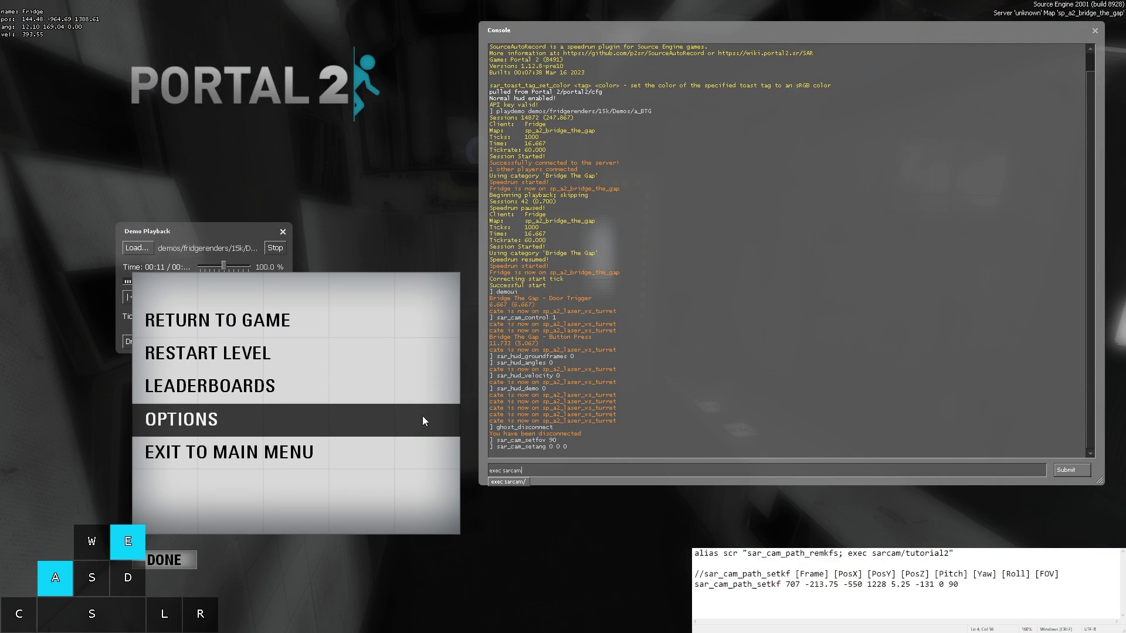
pyautogui.write('/tutorial2')
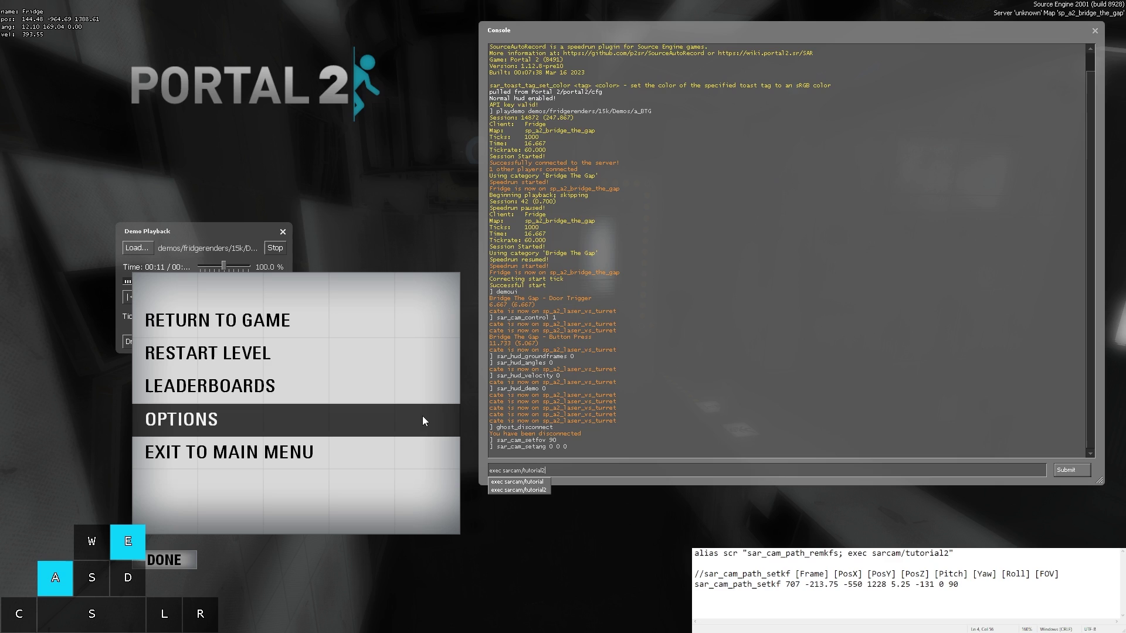
pyautogui.press('Return')
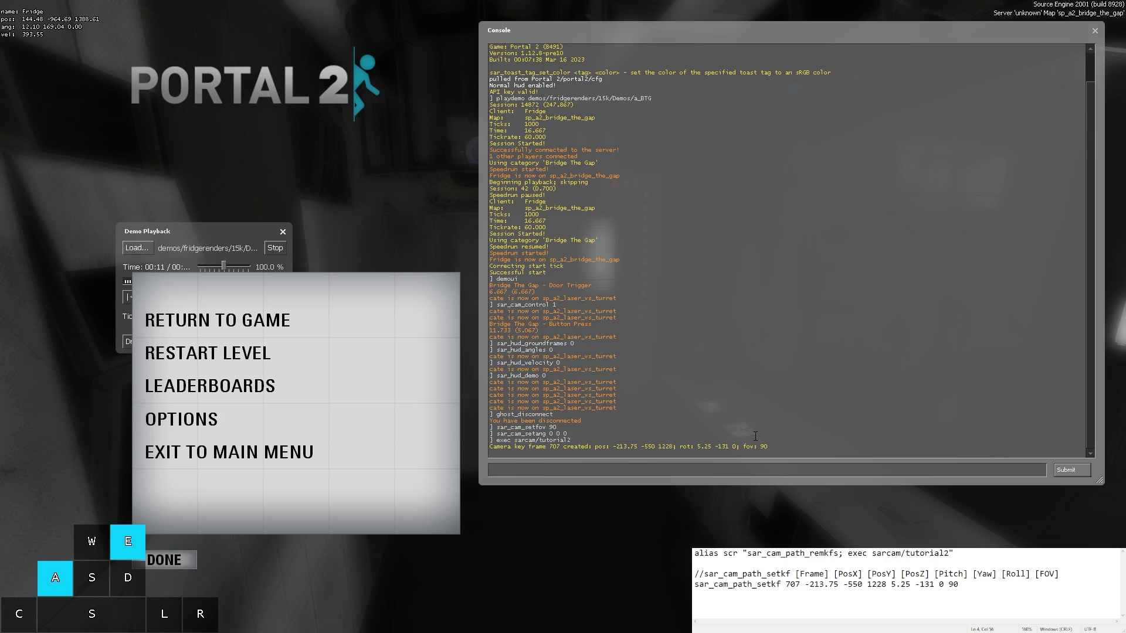
pyautogui.moveTo(768, 446); pyautogui.dragTo(490, 447)
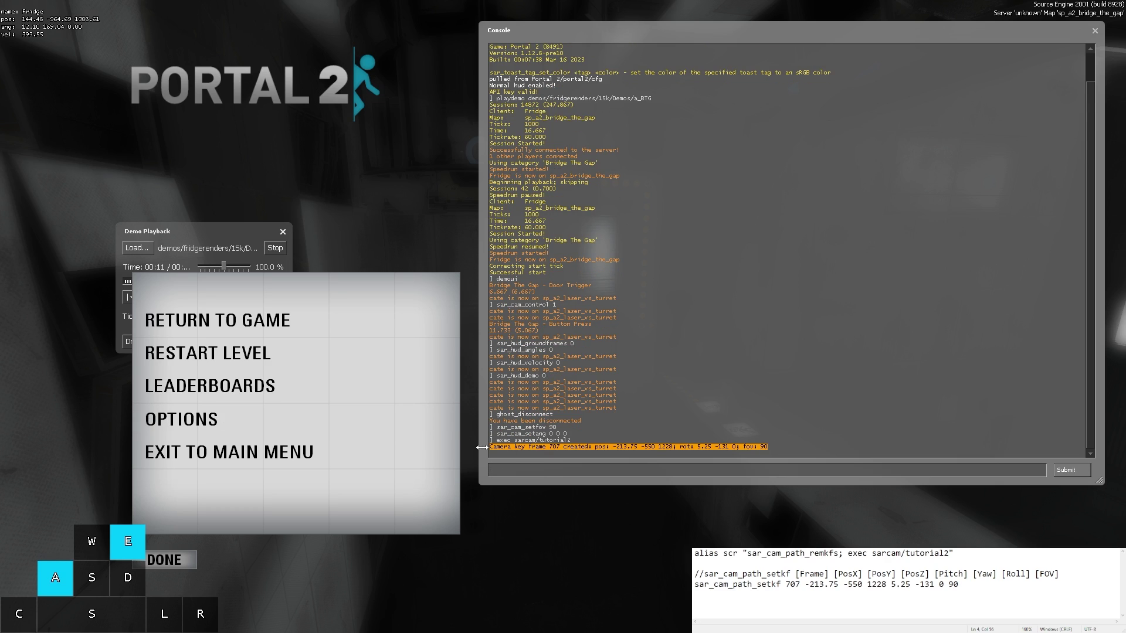
pyautogui.click(560, 469)
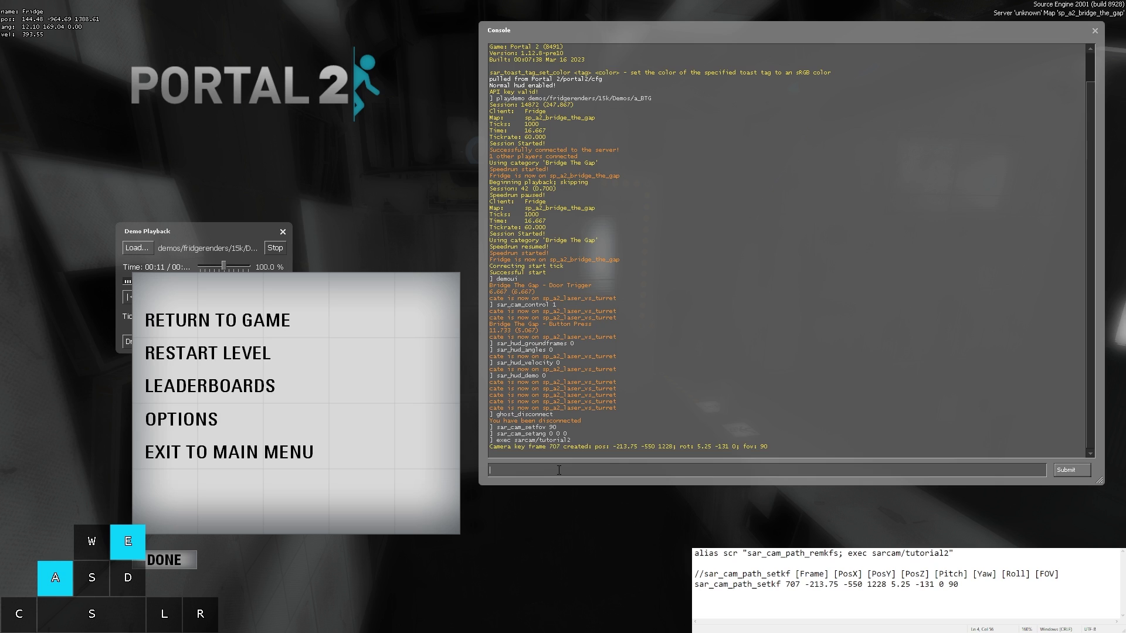
pyautogui.click(235, 320)
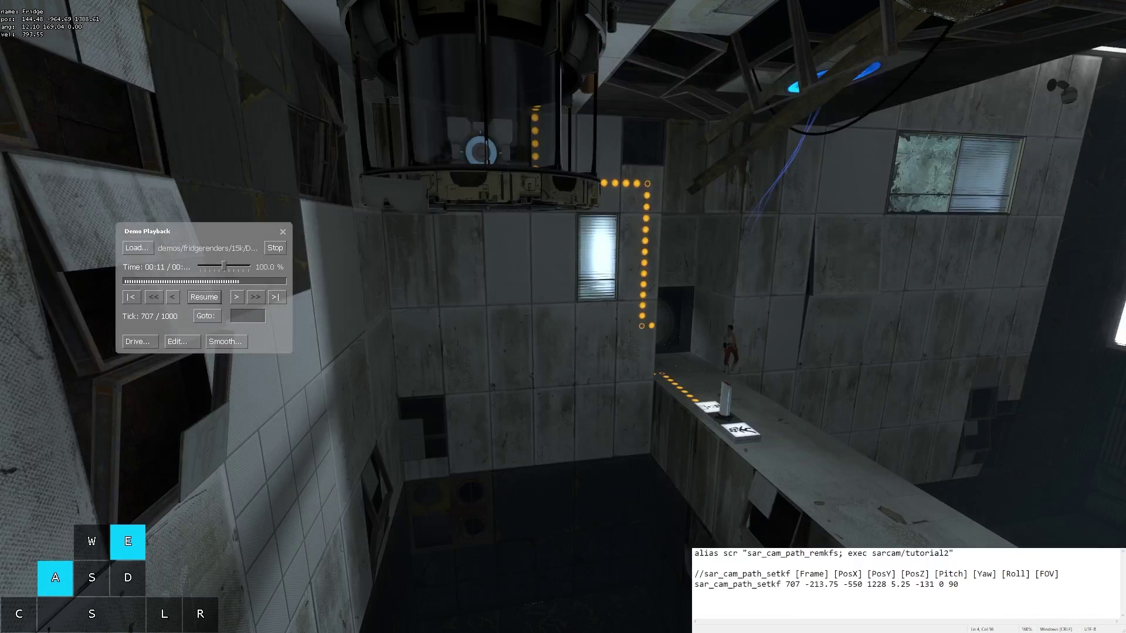
# Run sar_cam_control 2 so the camera follows the keyframed path
pyautogui.press('`')
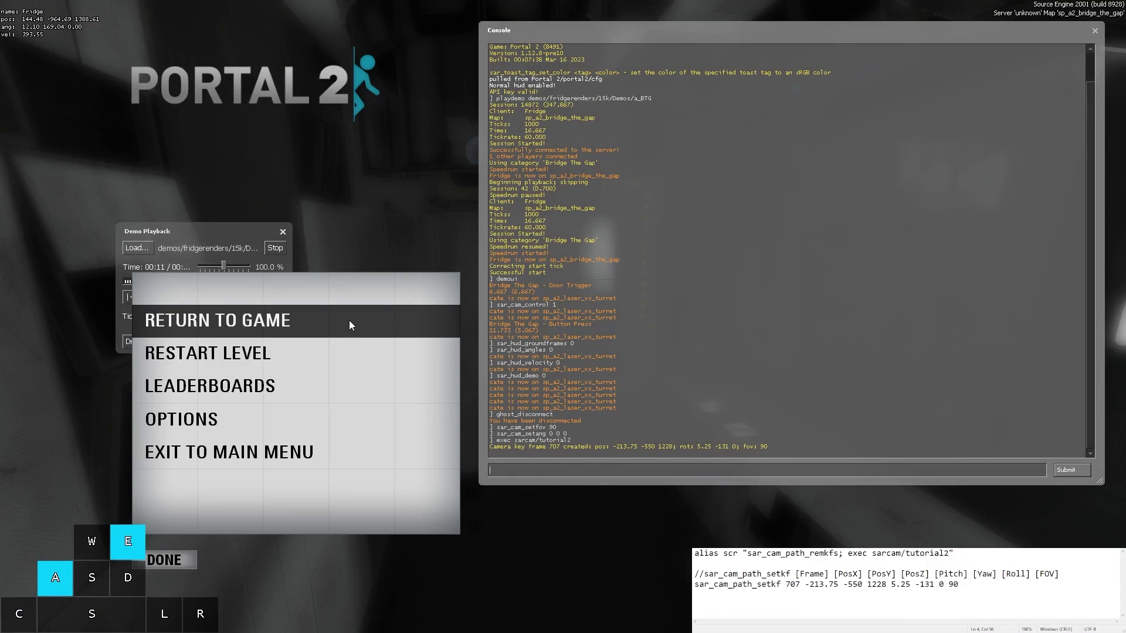
pyautogui.write('sar_cam_control ')
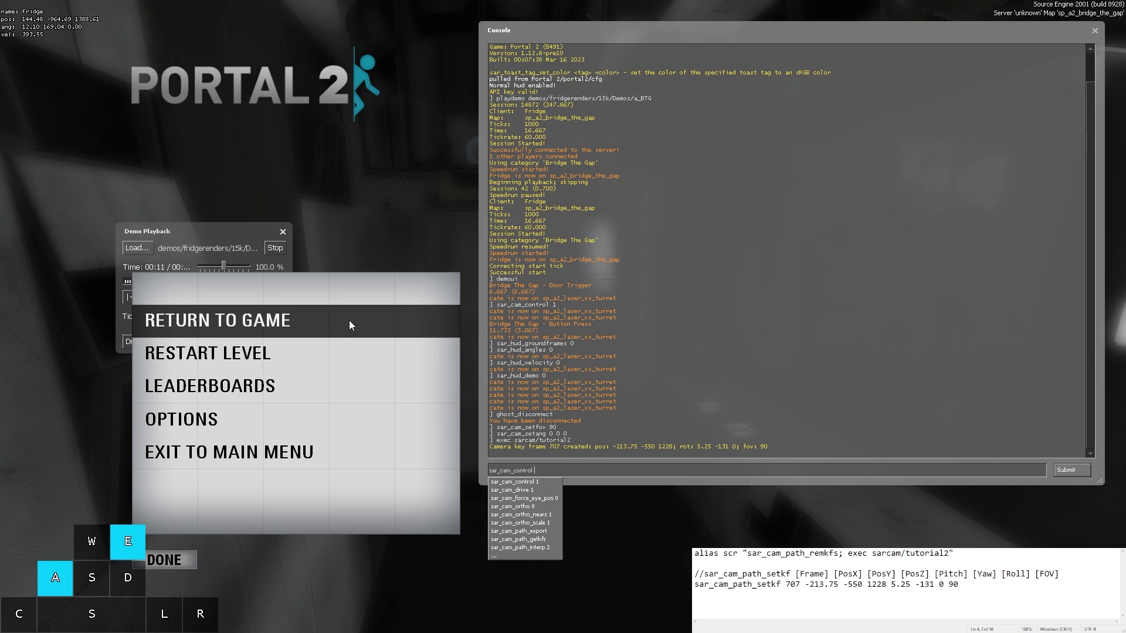
pyautogui.write('2')
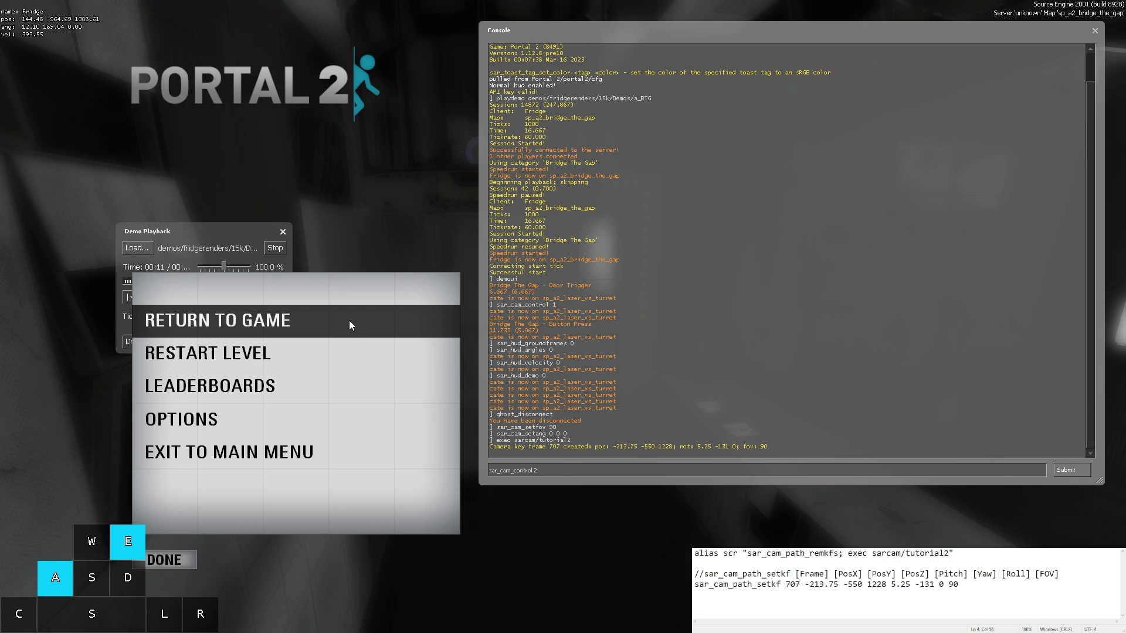
pyautogui.press('Return')
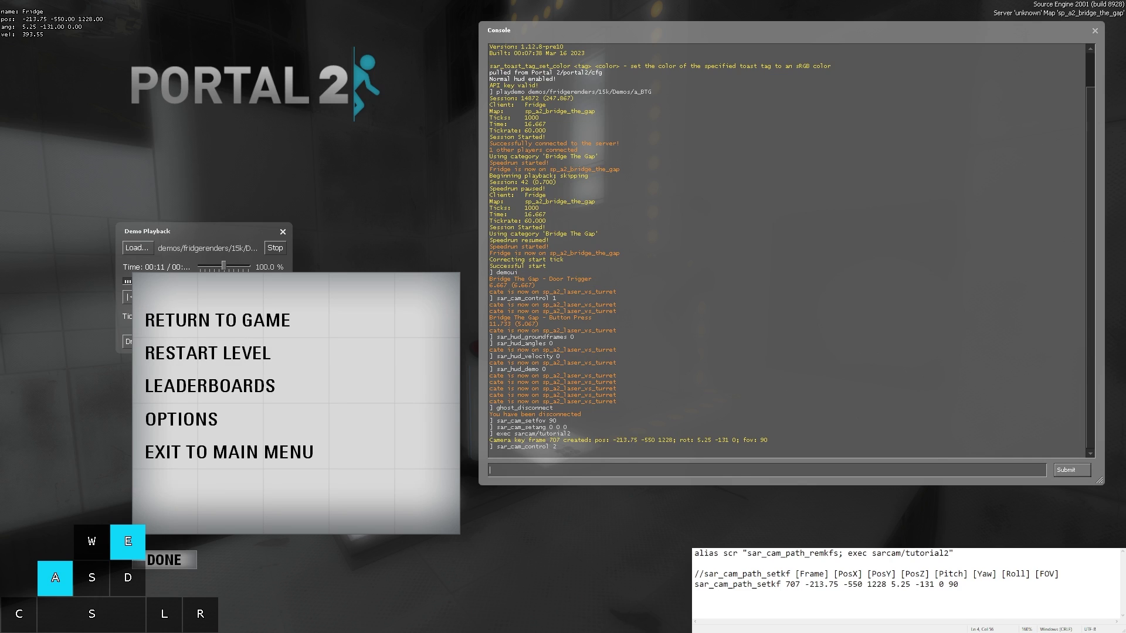
pyautogui.moveTo(962, 586)
pyautogui.mouseDown()
pyautogui.moveTo(694, 586)
pyautogui.moveTo(969, 593)
pyautogui.mouseUp()
# Recall and run sar_cam_control 1 from console history, then resume the demo
pyautogui.click(217, 320)
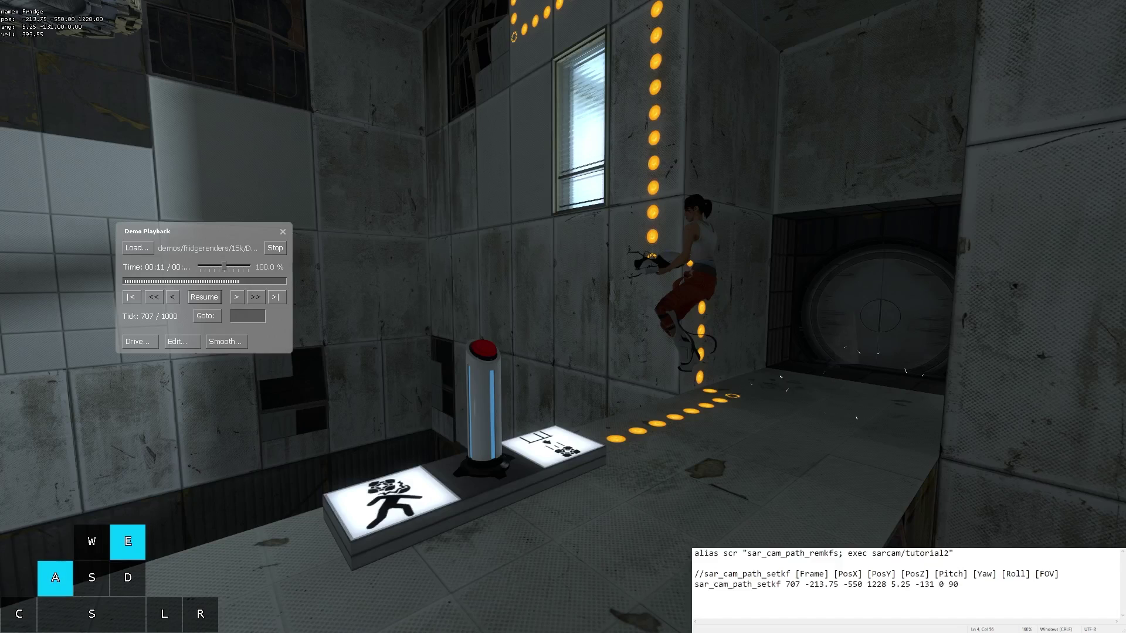
pyautogui.press('`')
pyautogui.press('Up')
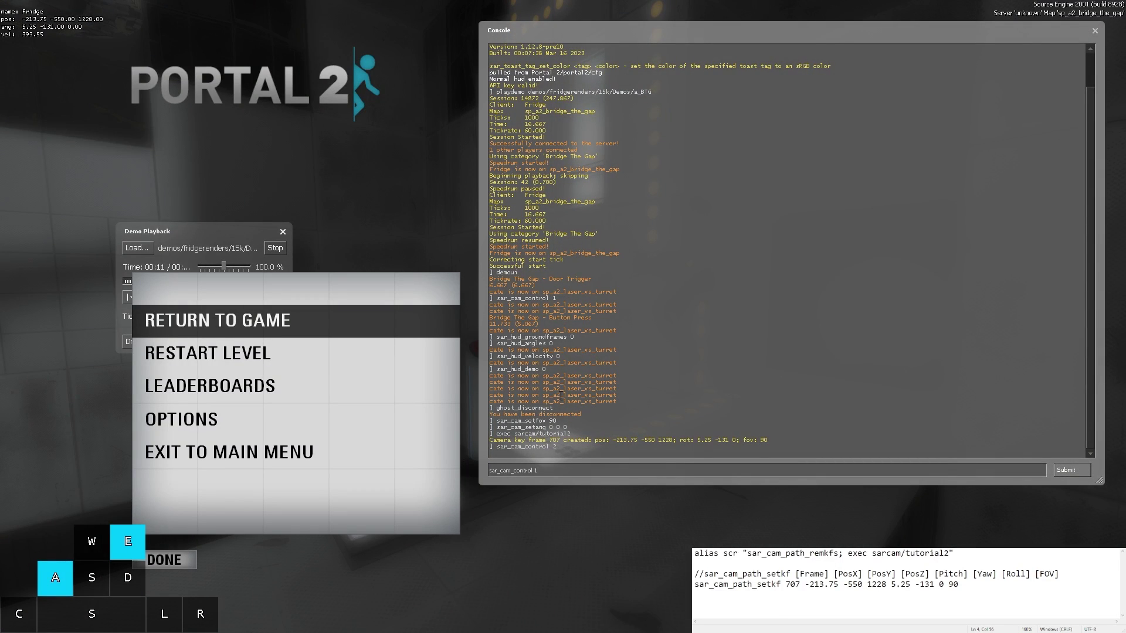
pyautogui.press('Return')
pyautogui.press('`')
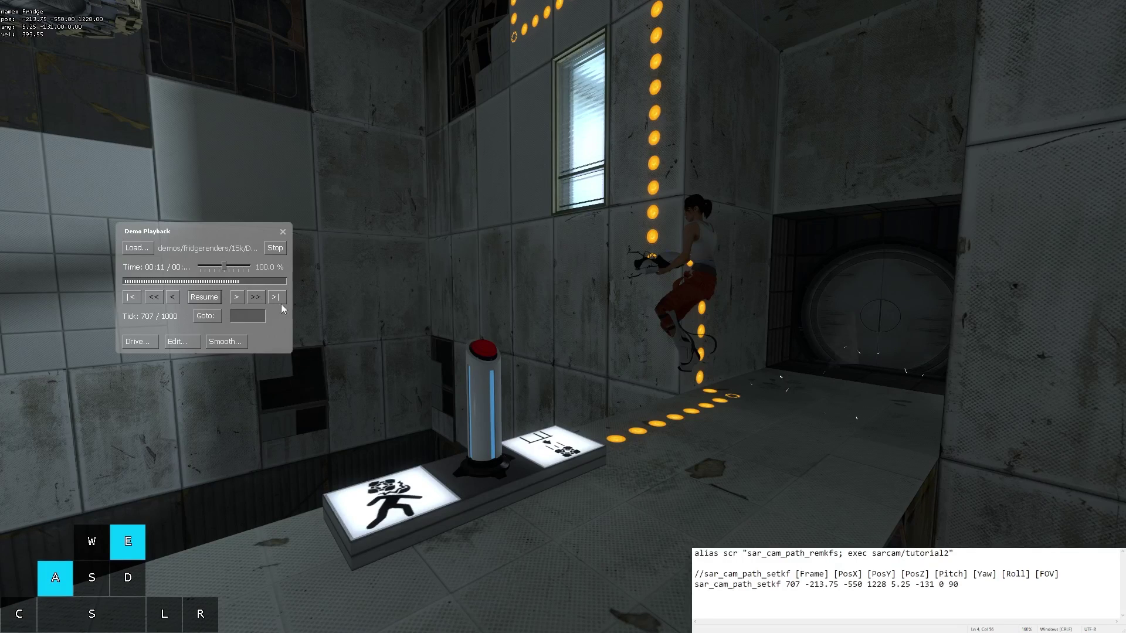
pyautogui.click(208, 299)
pyautogui.write('707')
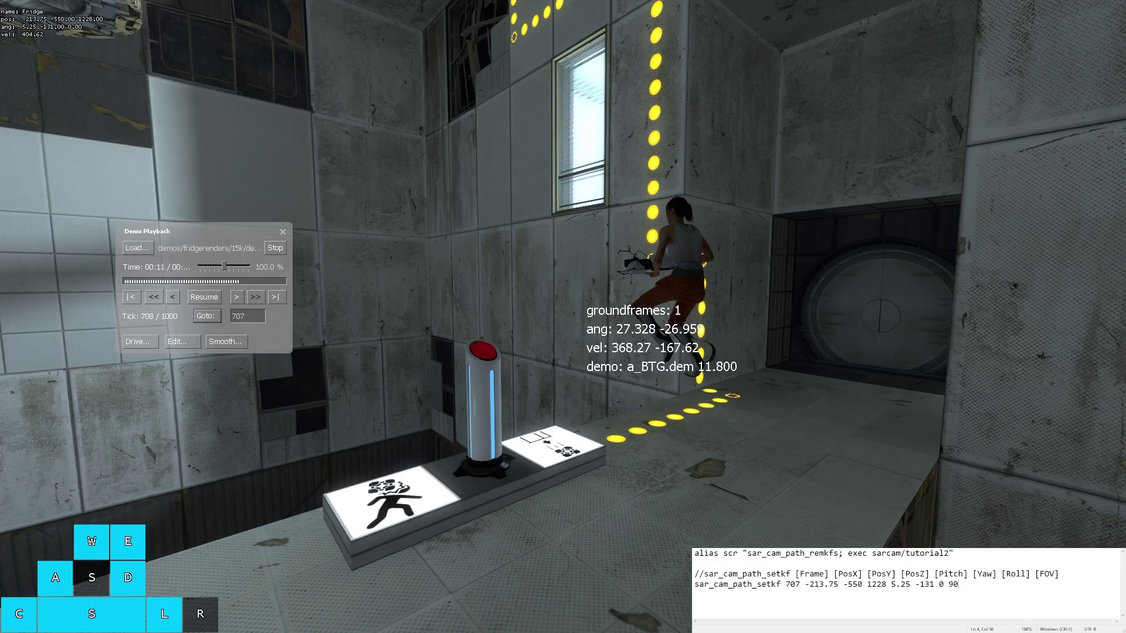
# Turn the free camera left and fly it back and up, then pause the demo at tick 822
pyautogui.click(209, 298)
pyautogui.click(209, 299)
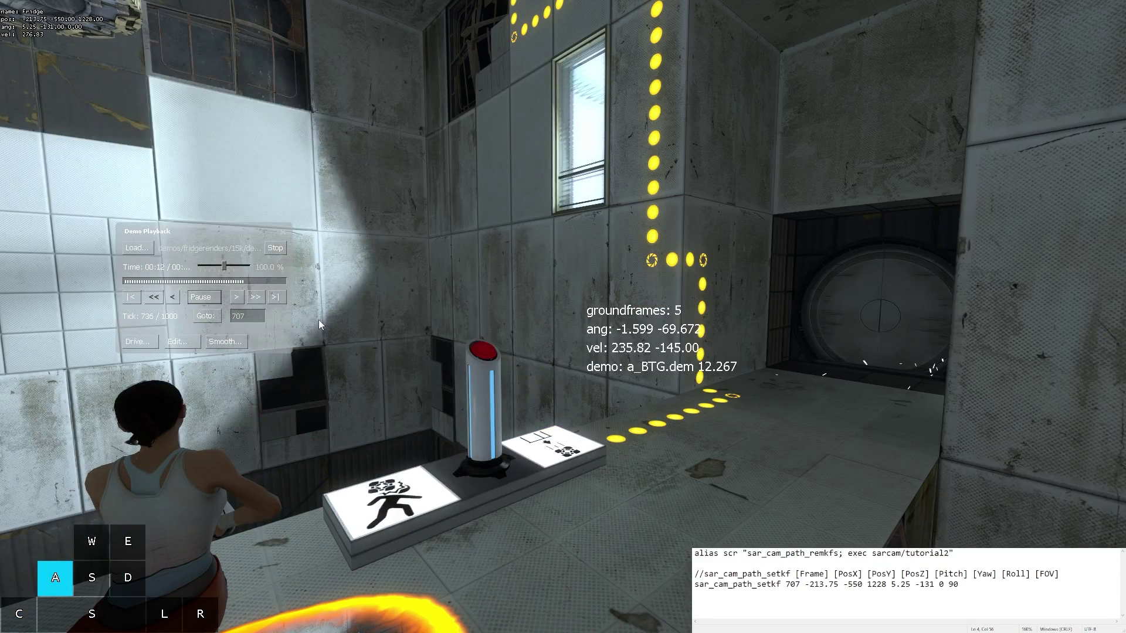
pyautogui.moveTo(475, 362); pyautogui.dragTo(188, 356)
pyautogui.press('s')
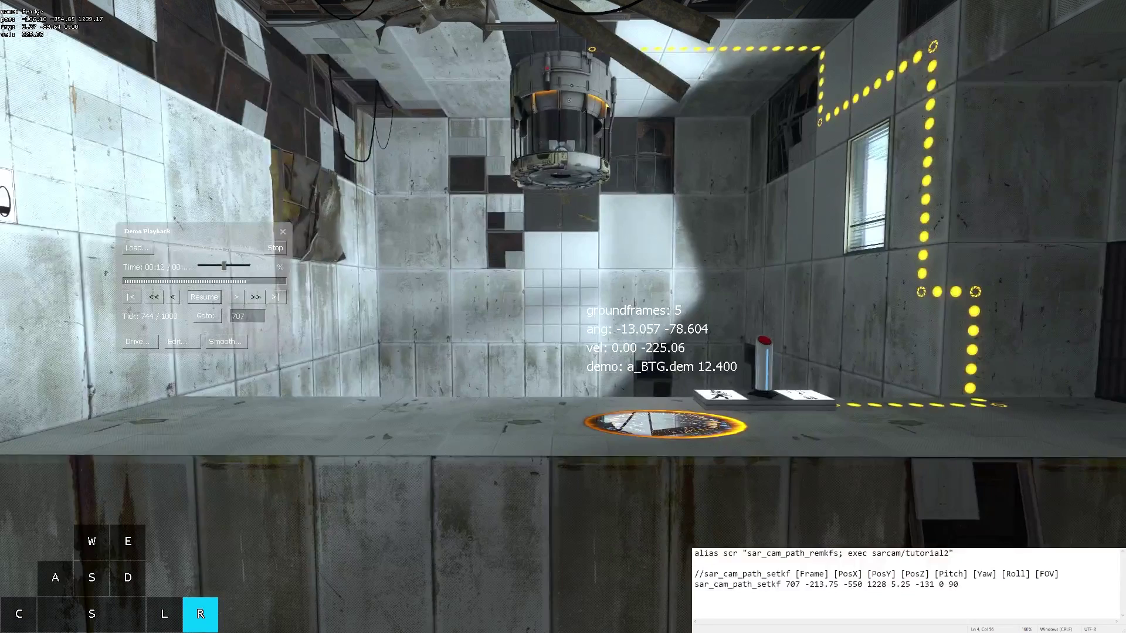
pyautogui.moveTo(188, 356); pyautogui.dragTo(193, 356)
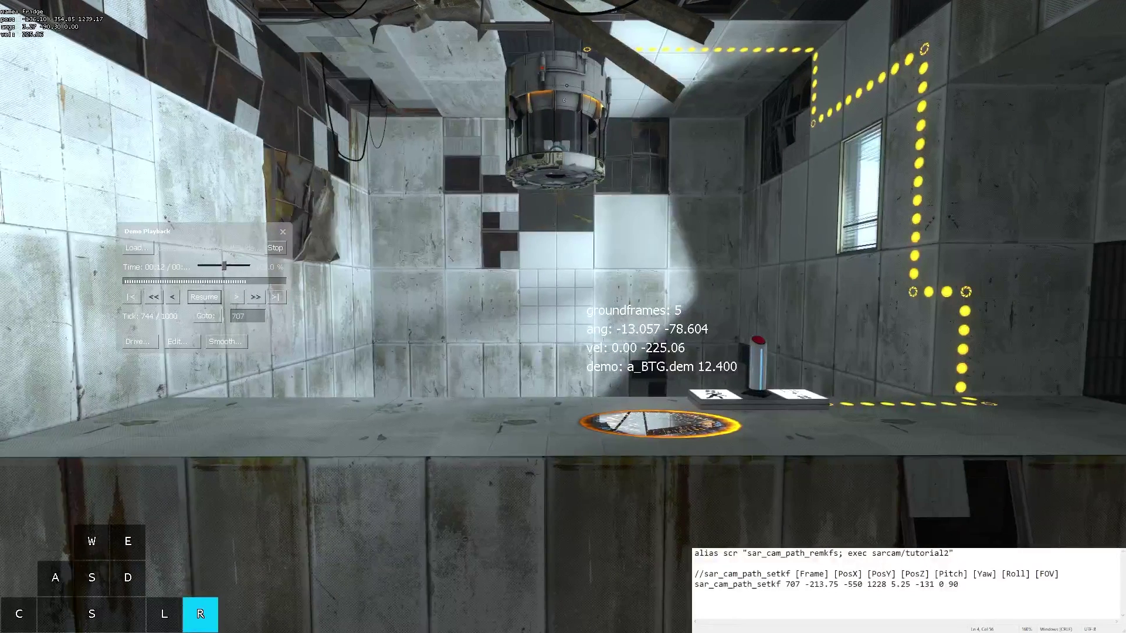
pyautogui.click(203, 301)
pyautogui.click(203, 301)
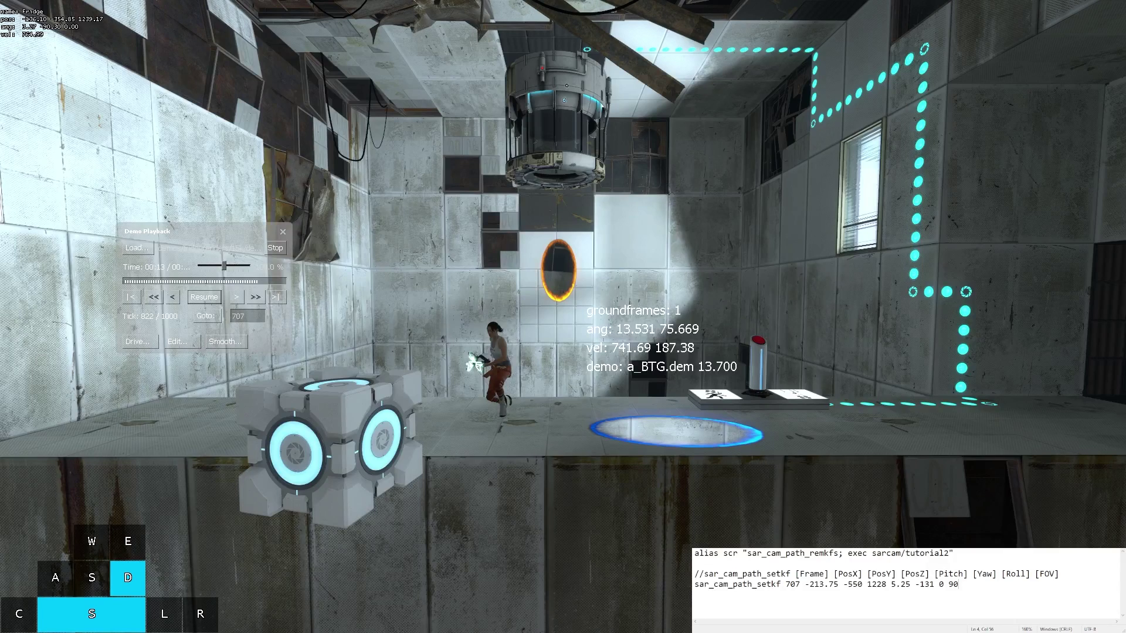
# Add the keyframe line 'sar_cam_path_setkf 822 -136 -355 1239.25 3.25 -90.25 0 90' to the script
pyautogui.write('sar_cam_path')
pyautogui.write('_setkf ')
pyautogui.write('822 ')
pyautogui.write('-')
pyautogui.write('136 -')
pyautogui.write('355 ')
pyautogui.write('1239.25 ')
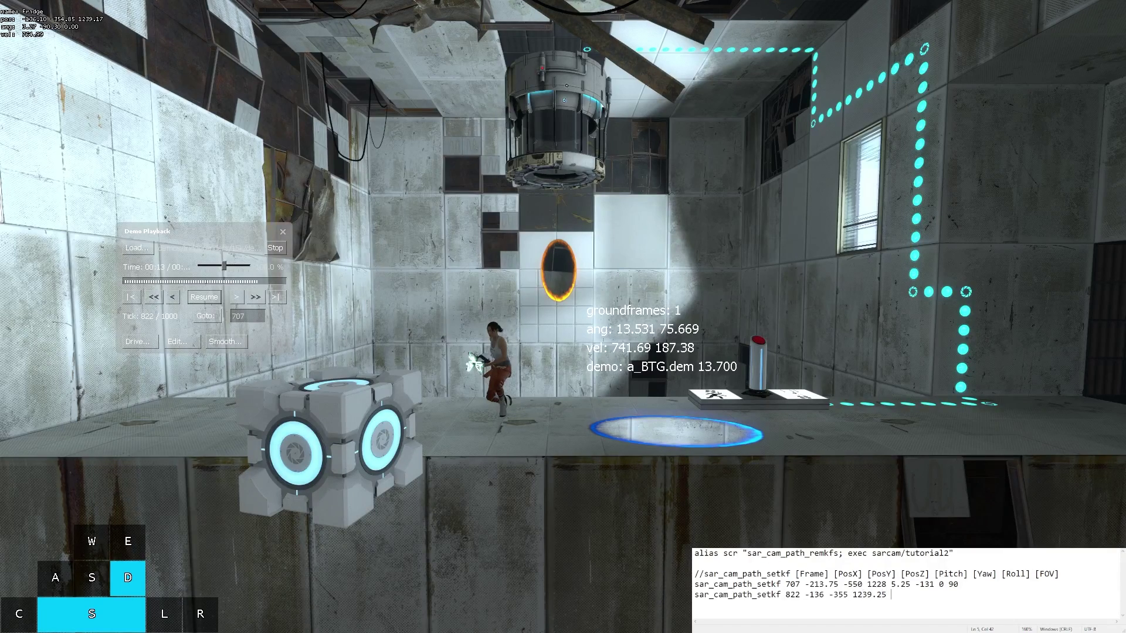
pyautogui.write('3.25 -')
pyautogui.write('90.25 0 ')
pyautogui.write('90')
# Run scr in the console to reload camera keyframes 707 and 822
pyautogui.press('`')
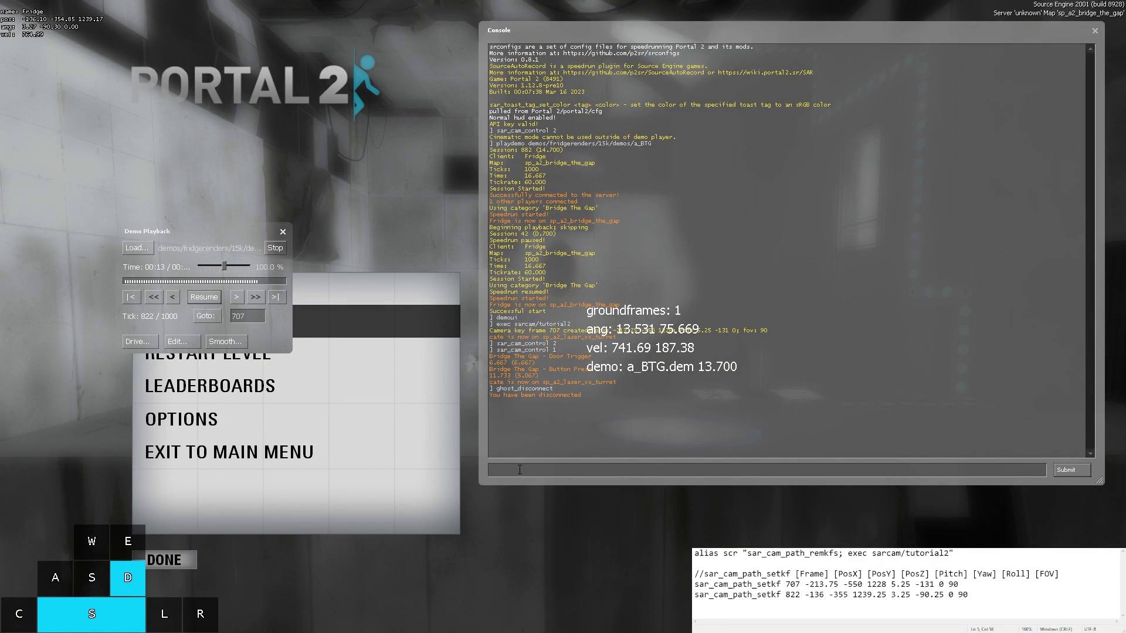
pyautogui.write('scr')
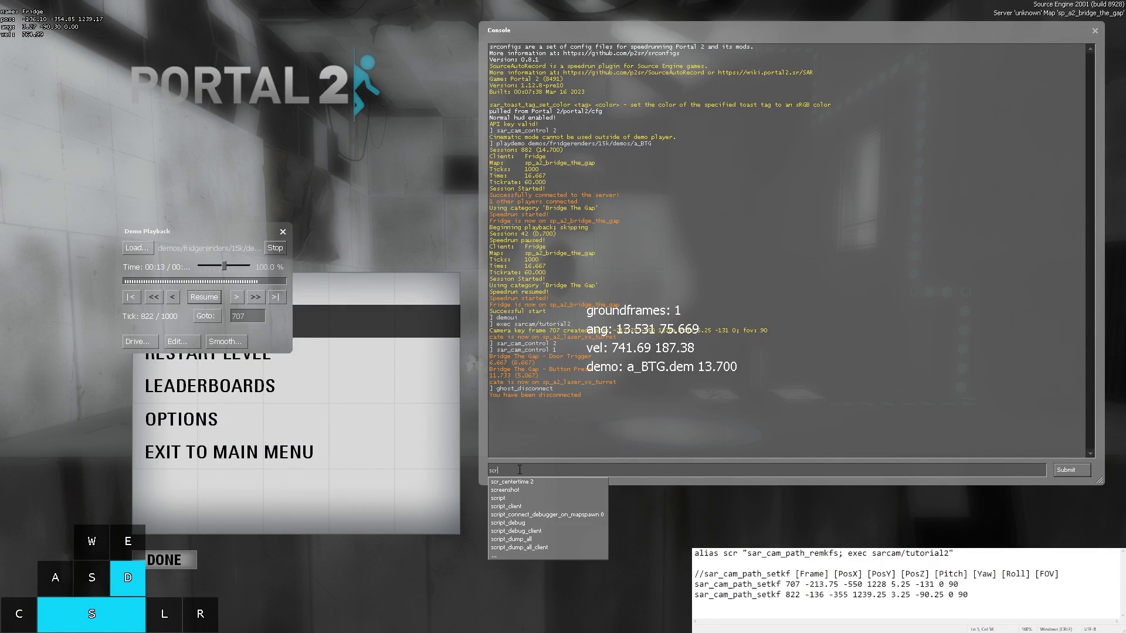
pyautogui.press('Return')
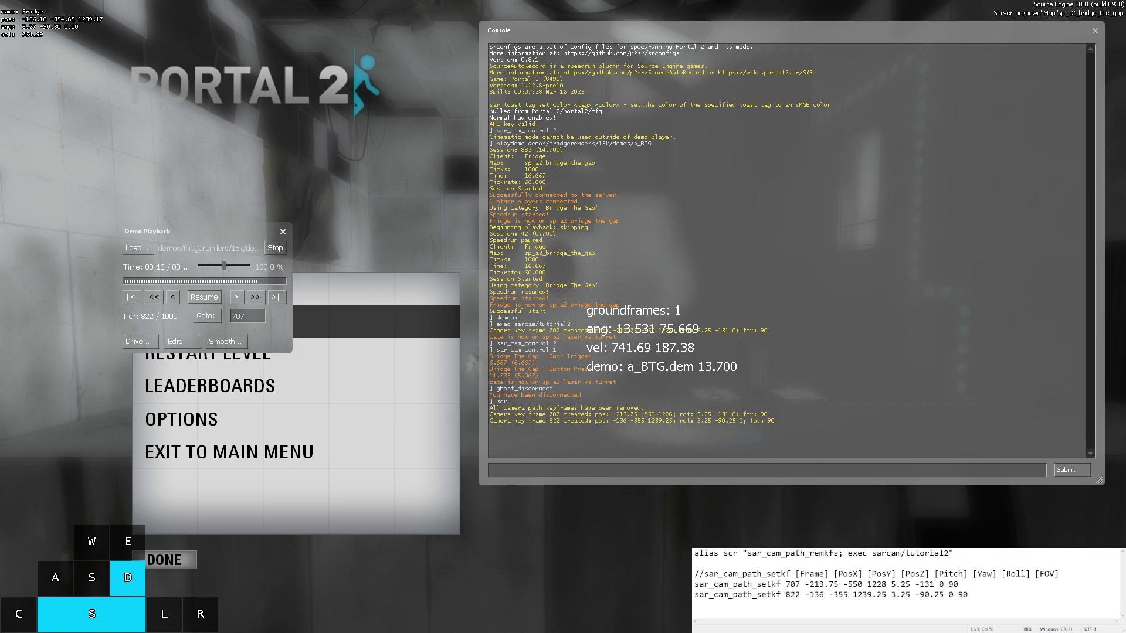
pyautogui.moveTo(597, 423)
pyautogui.mouseDown()
pyautogui.moveTo(489, 406)
pyautogui.moveTo(474, 417)
pyautogui.mouseUp()
pyautogui.click(572, 466)
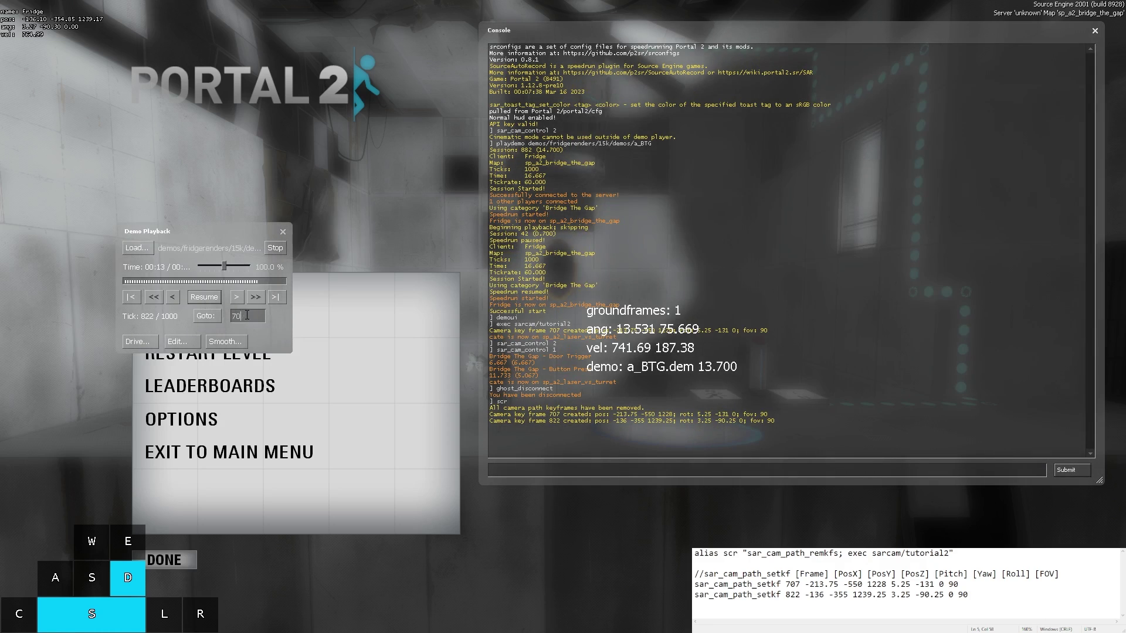
# Jump the demo back to tick 650
pyautogui.click(247, 315)
pyautogui.write('650')
pyautogui.click(212, 317)
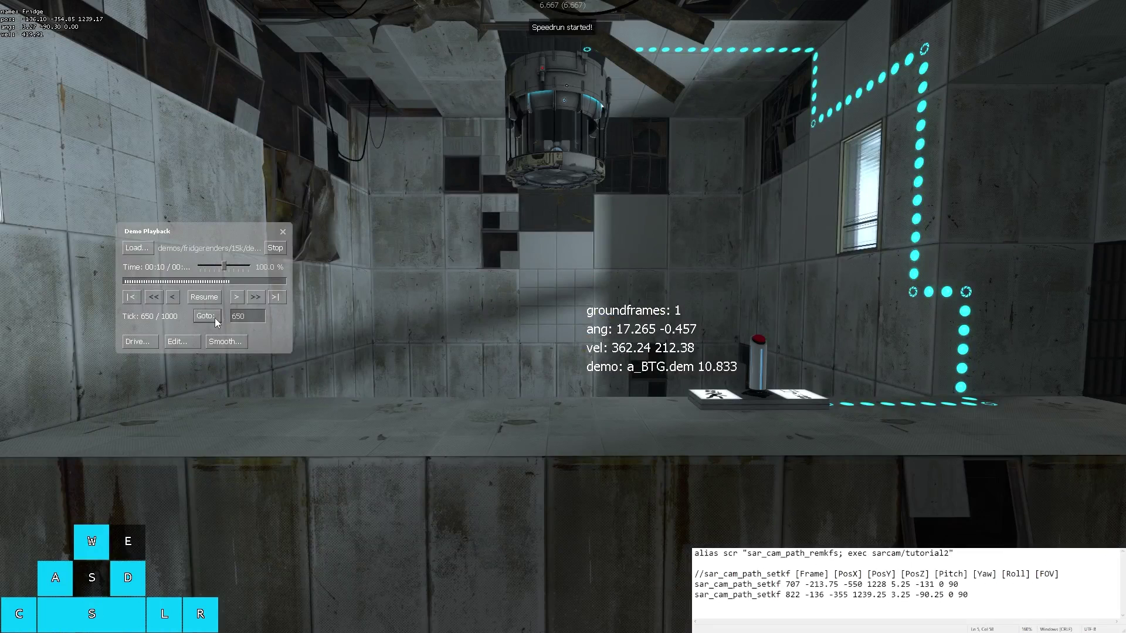
# Make the camera follow the keyframe path with sar_cam_control 1
pyautogui.press('`')
pyautogui.write('sar')
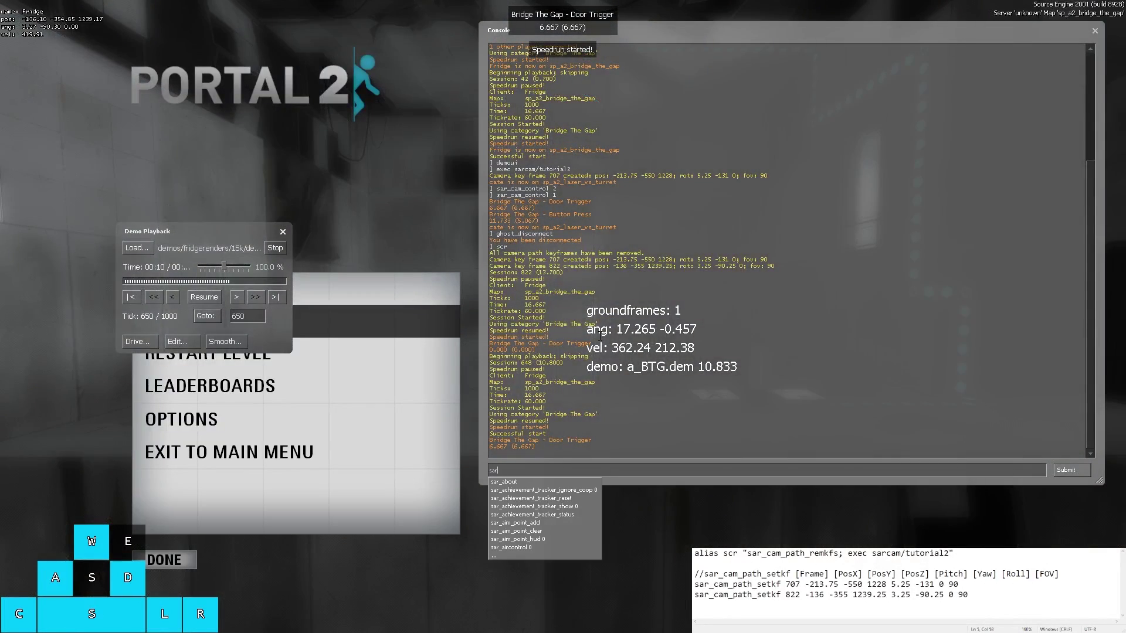
pyautogui.write('_cam_control 1')
pyautogui.press('Return')
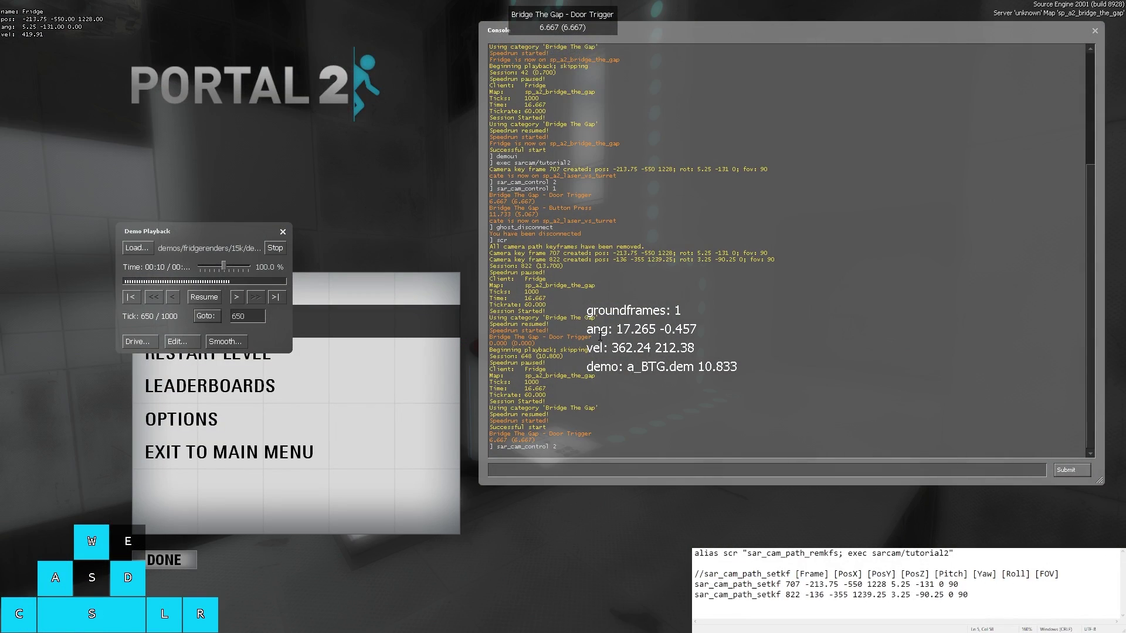
pyautogui.press('Escape')
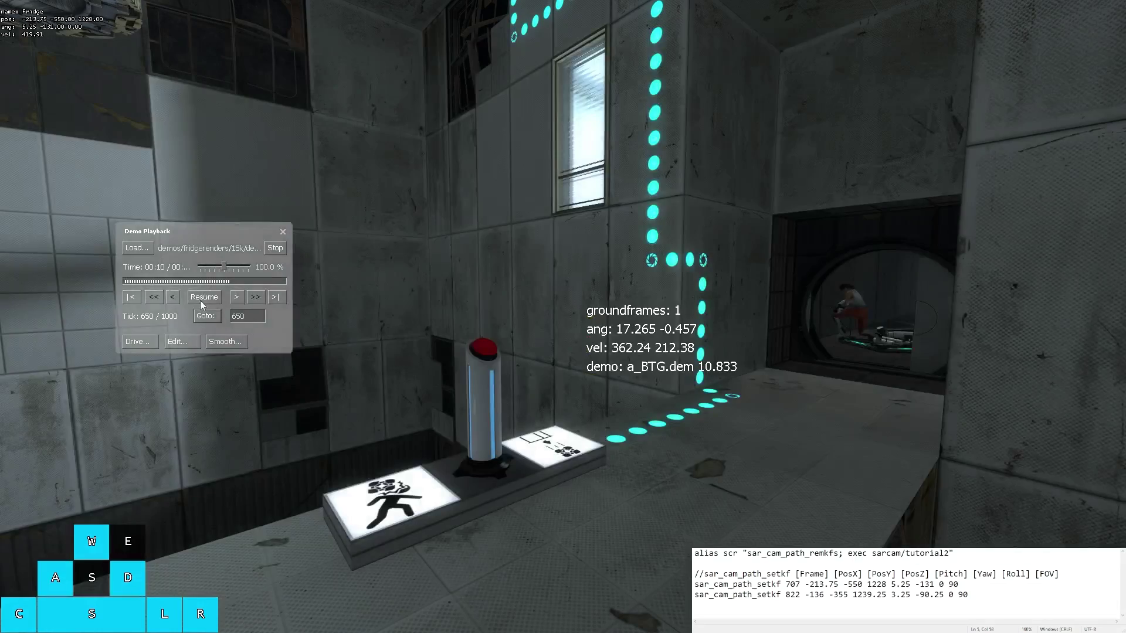
# Play the demo from tick 650, pausing at 838, then continue to tick 876
pyautogui.click(202, 298)
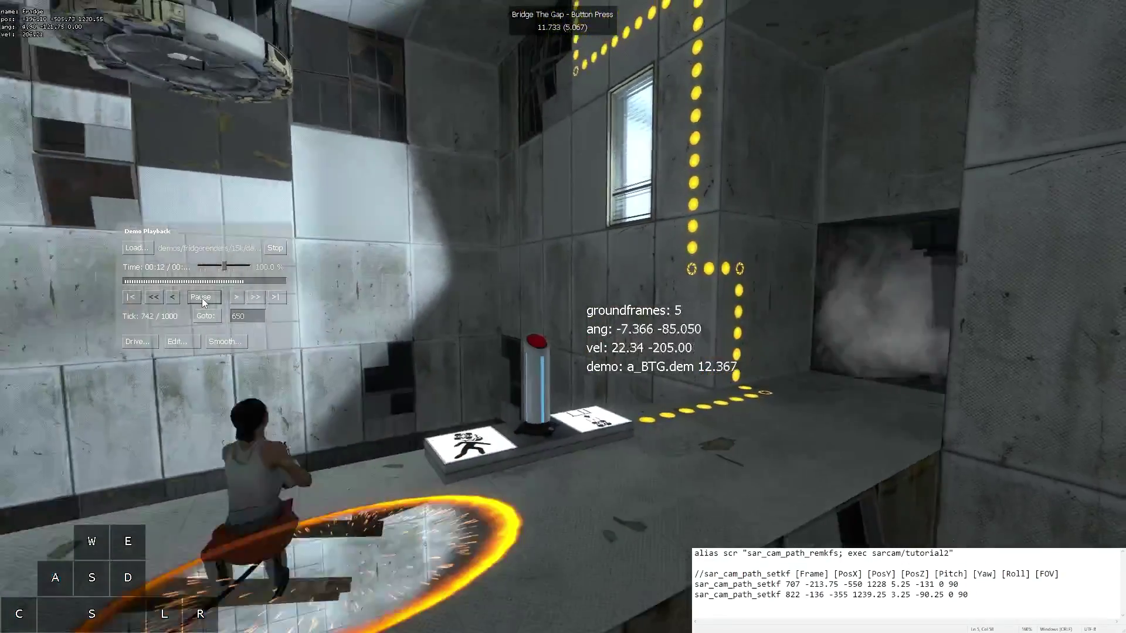
pyautogui.click(202, 298)
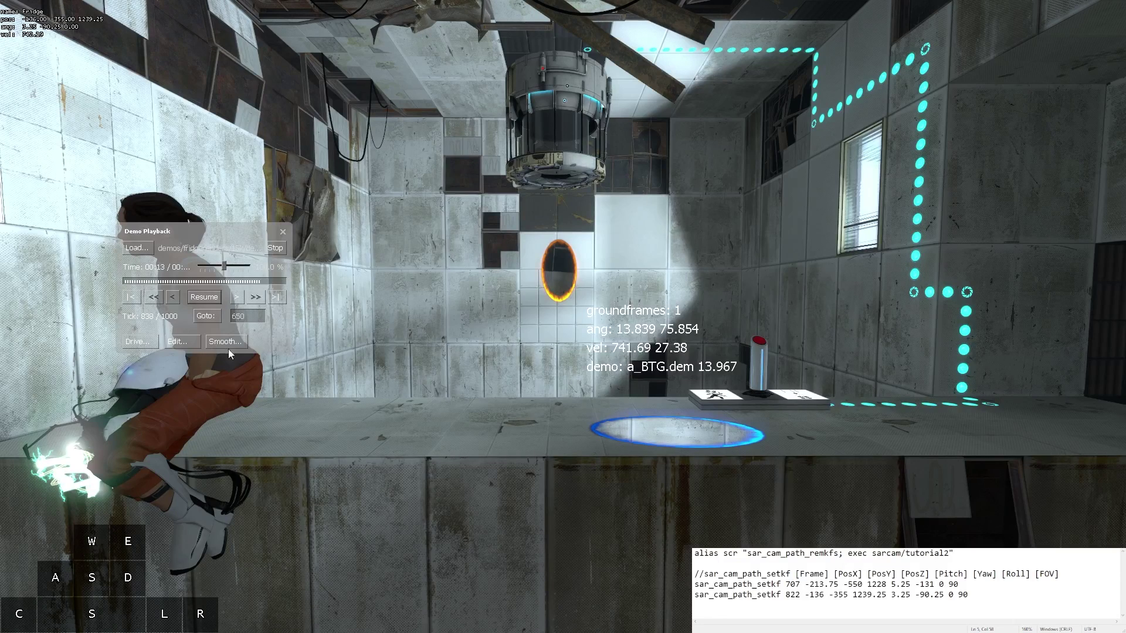
pyautogui.click(201, 297)
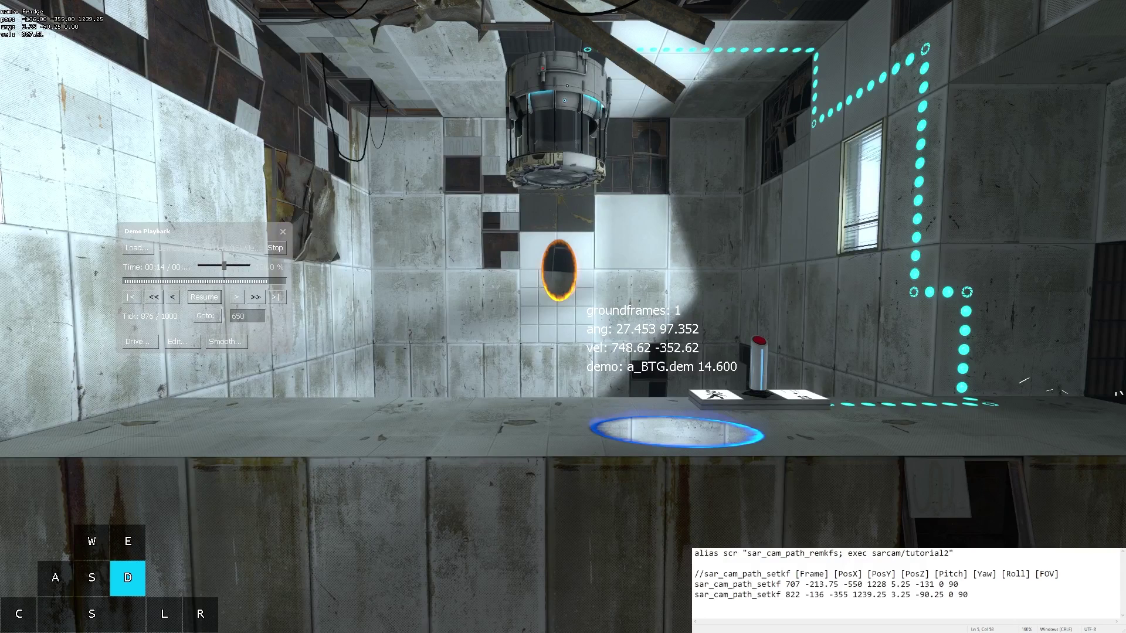
# Paste four new keyframe lines for ticks 800, 866, 900 and 983 into the script
pyautogui.hotkey('shift', 'Up')
pyautogui.hotkey('shift', 'Up')
pyautogui.hotkey('shift', 'Home')
pyautogui.hotkey('shift', 'Down')
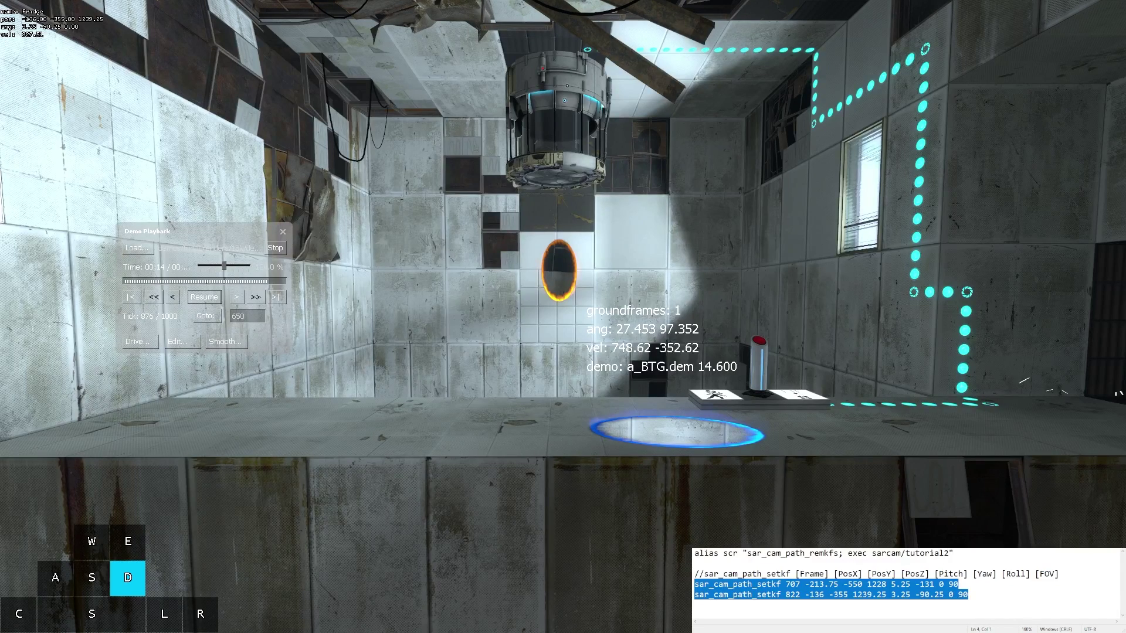
pyautogui.click(695, 584)
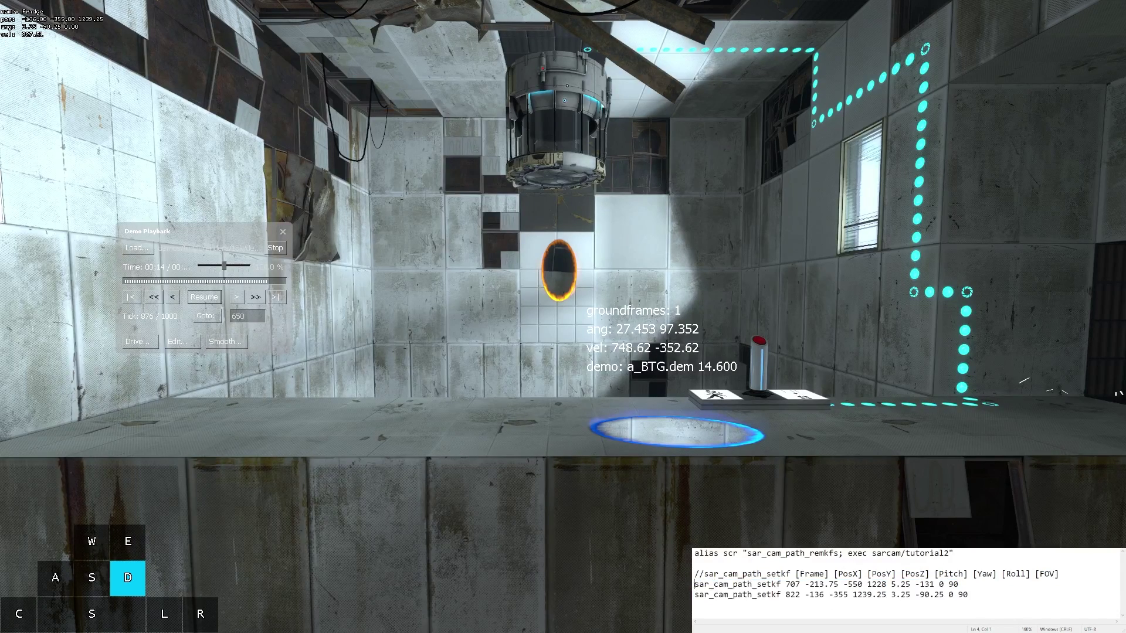
pyautogui.hotkey('ctrl', 'v')
# Rerun scr to load keyframes 800, 866, 900 and 983, then clear the Goto tick field
pyautogui.press('`')
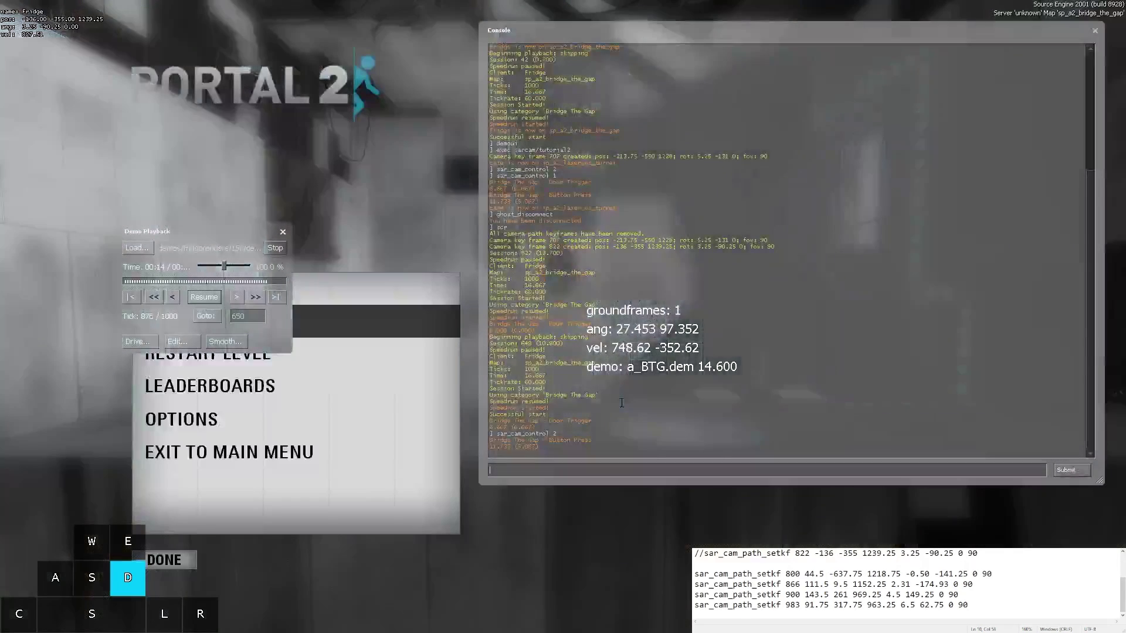
pyautogui.press('Up')
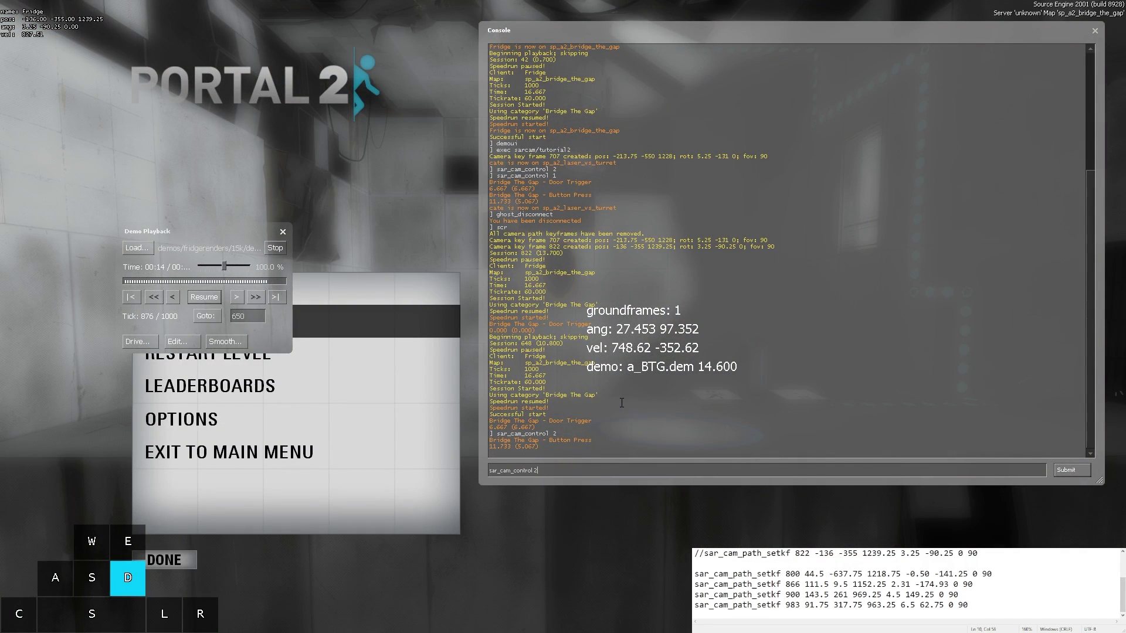
pyautogui.press('Up')
pyautogui.press('Return')
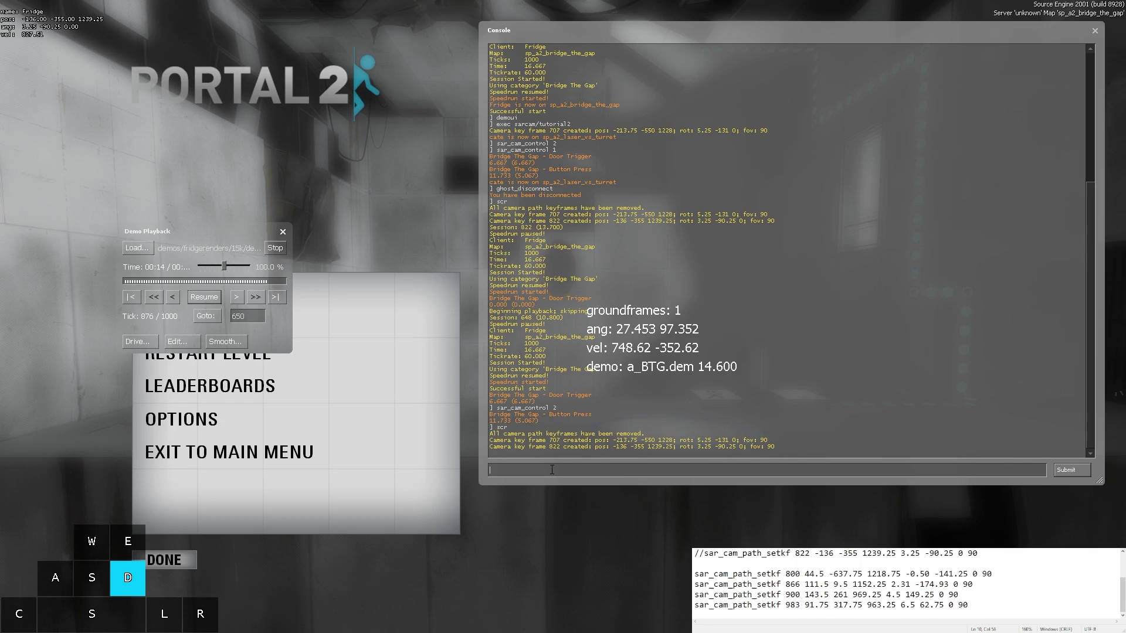
pyautogui.write('scr')
pyautogui.press('Return')
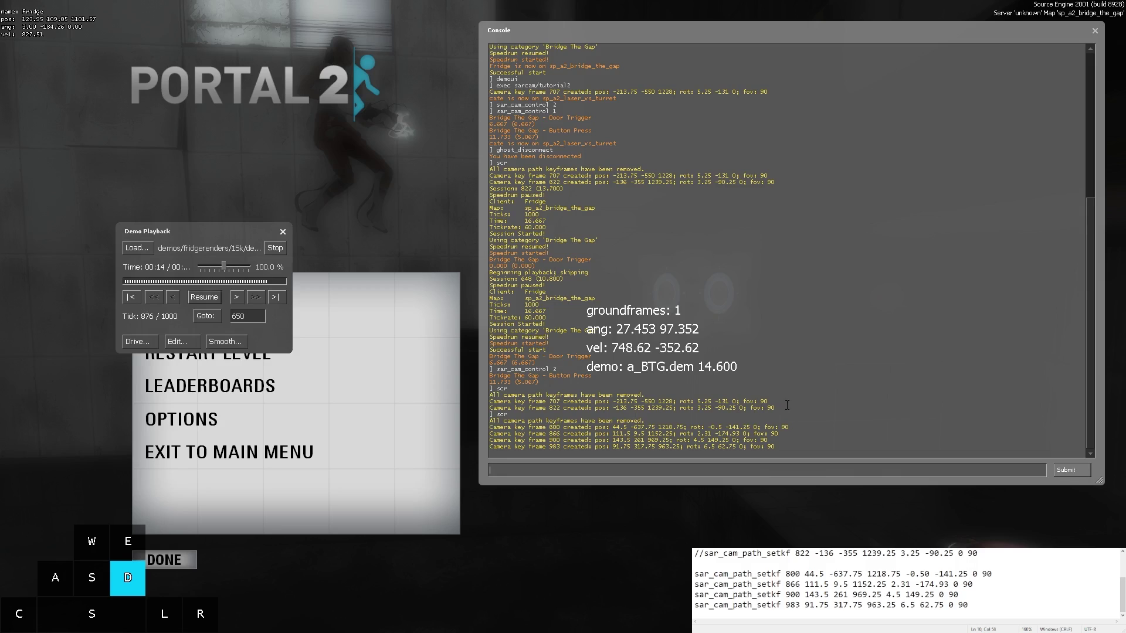
pyautogui.moveTo(775, 409)
pyautogui.mouseDown()
pyautogui.moveTo(490, 401)
pyautogui.moveTo(490, 392)
pyautogui.moveTo(492, 404)
pyautogui.mouseUp()
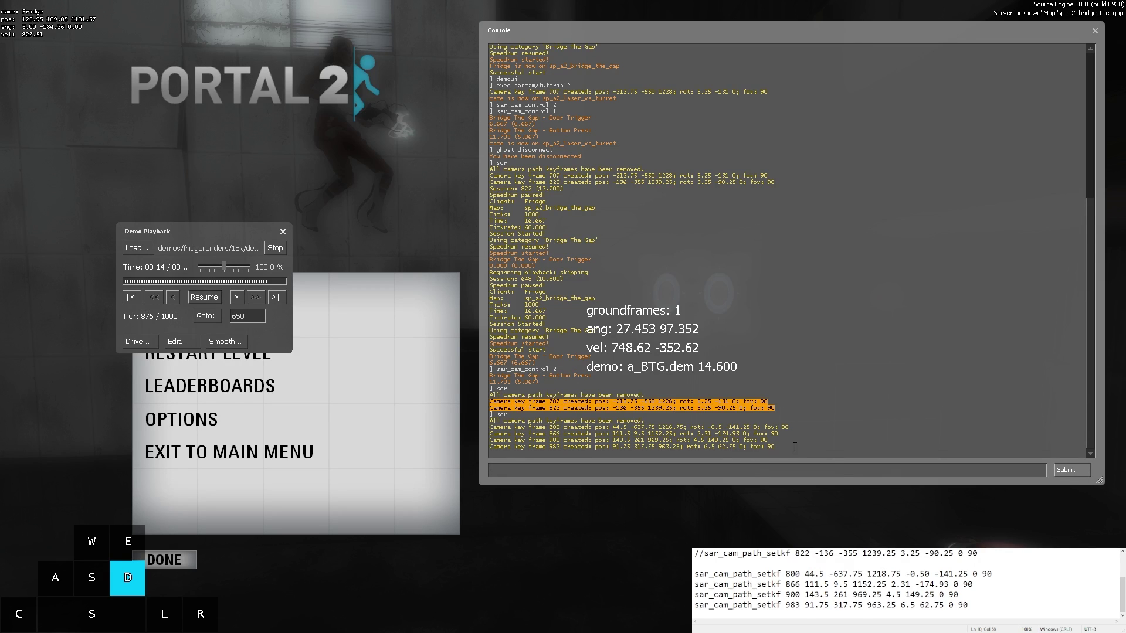
pyautogui.moveTo(775, 447); pyautogui.dragTo(490, 440)
pyautogui.click(252, 316)
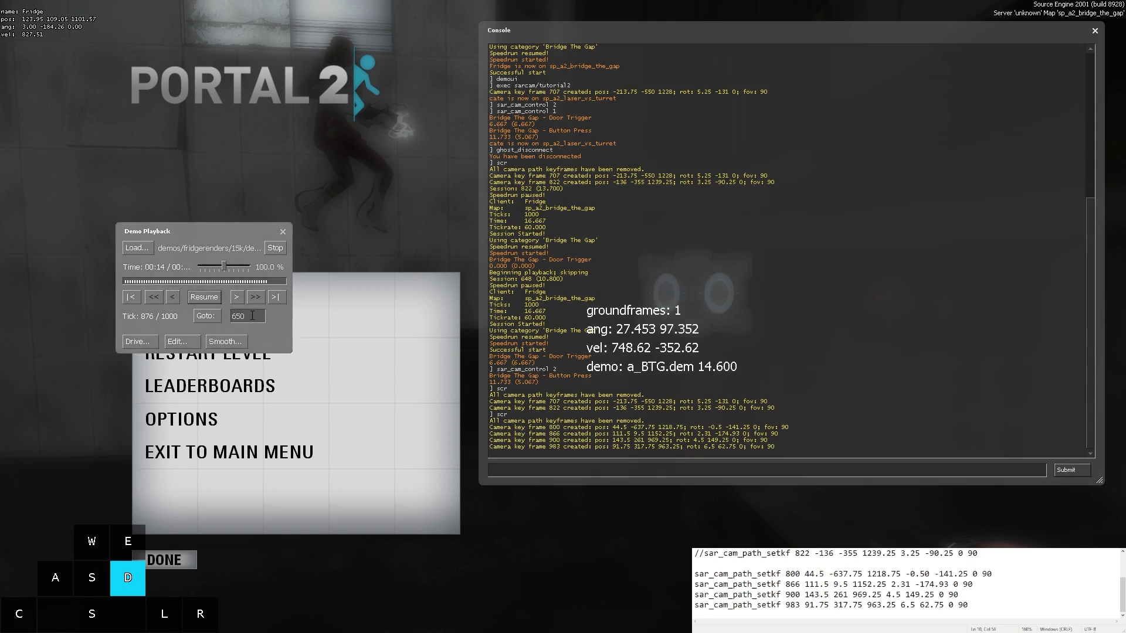
pyautogui.press('BackSpace')
pyautogui.press('BackSpace')
pyautogui.press('BackSpace')
# Jump to tick 700 and play the four-keyframe path, pausing near tick 992
pyautogui.write('700')
pyautogui.click(200, 317)
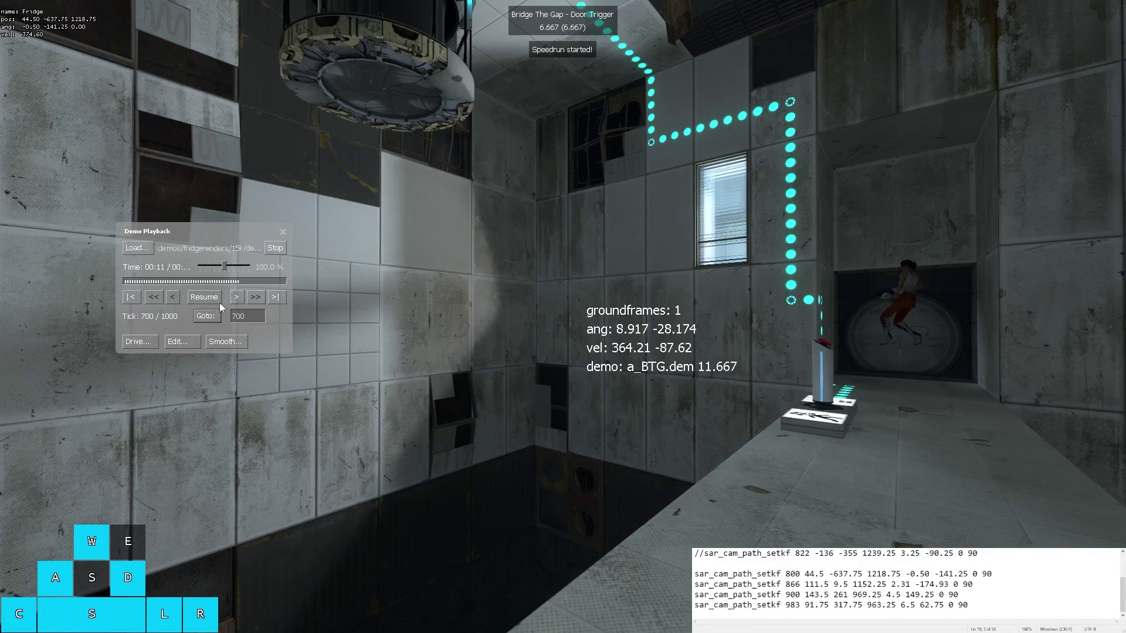
pyautogui.click(205, 297)
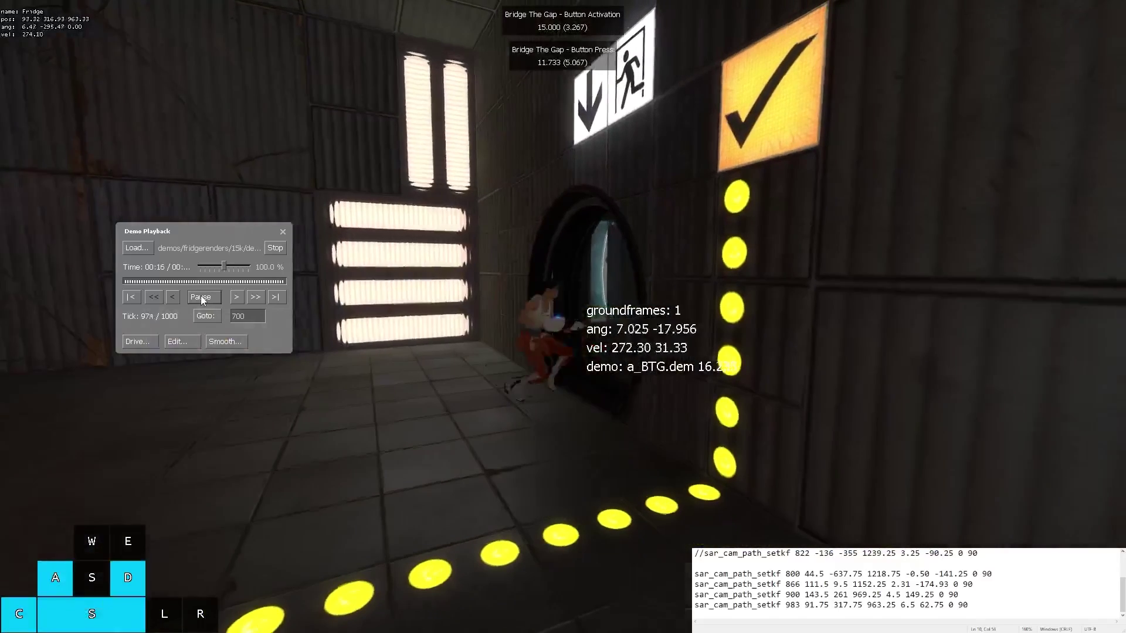
pyautogui.click(200, 296)
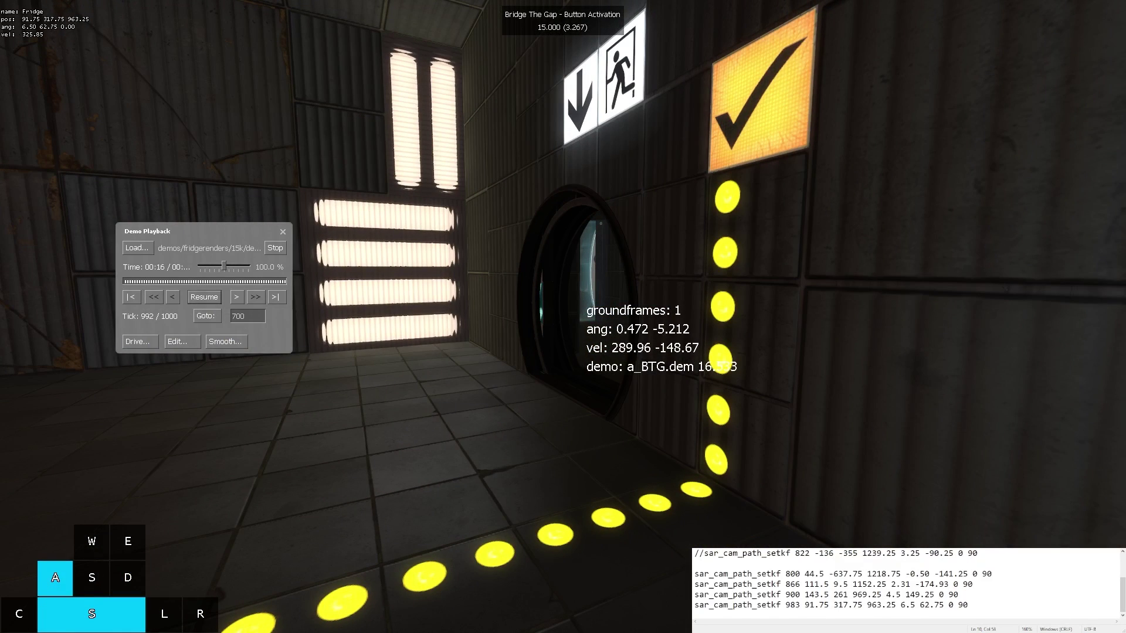
pyautogui.moveTo(969, 606)
pyautogui.mouseDown()
pyautogui.moveTo(698, 585)
pyautogui.moveTo(694, 575)
pyautogui.mouseUp()
pyautogui.click(972, 606)
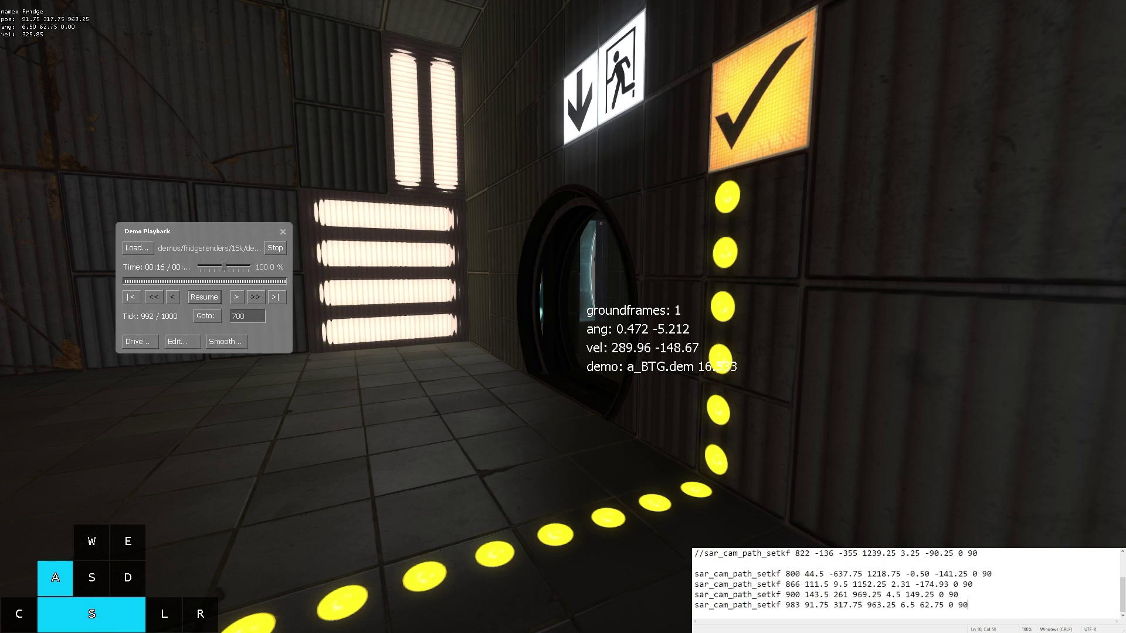
# Run render/render_hidehud with Gaussian blending, blending value 1 and no advanced graphics
pyautogui.click(315, 386)
pyautogui.press('Escape')
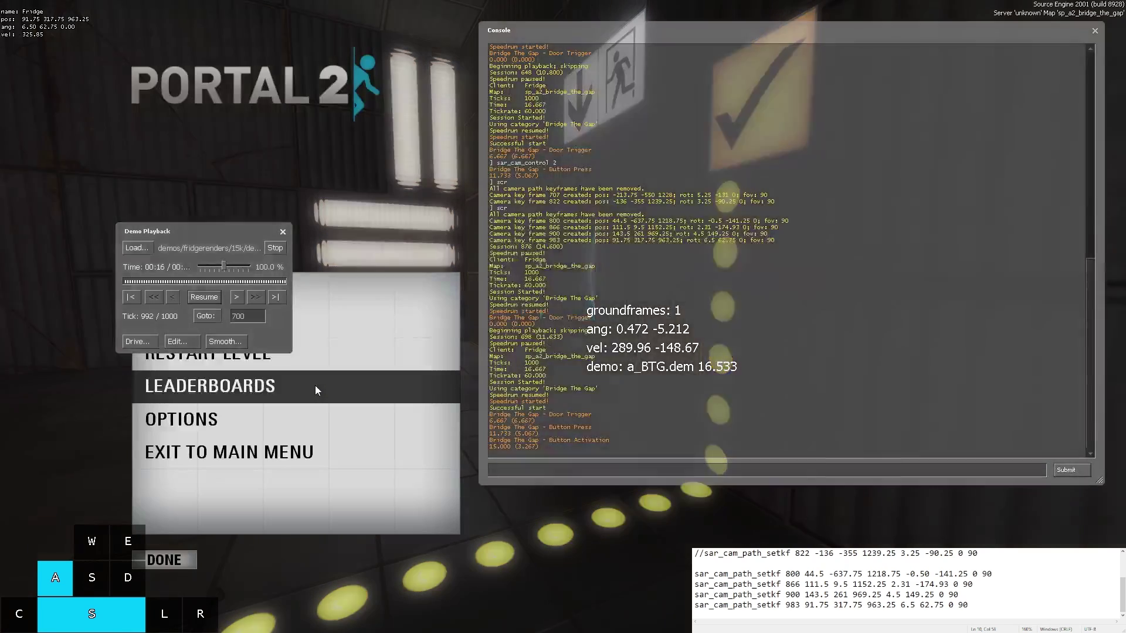
pyautogui.write('ex')
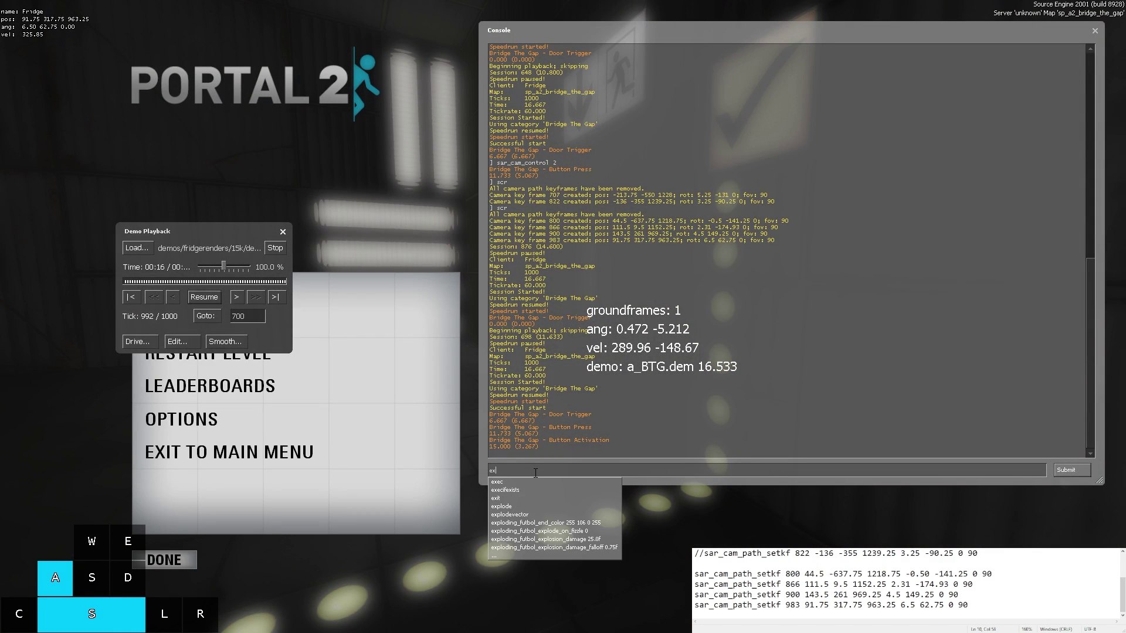
pyautogui.write('ec re')
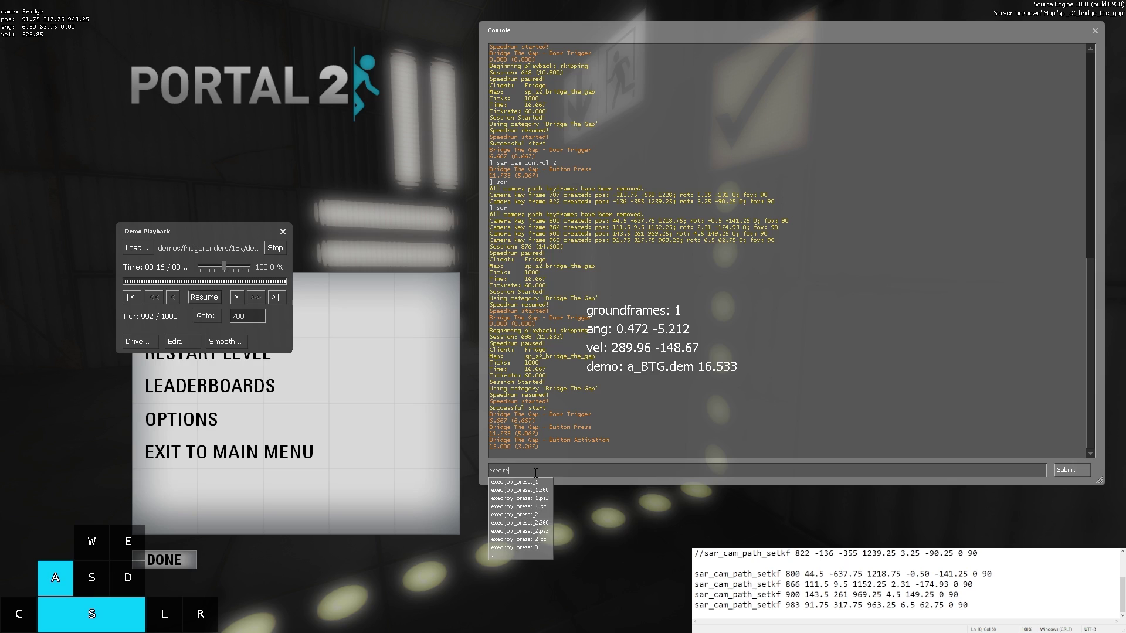
pyautogui.write('nder/re')
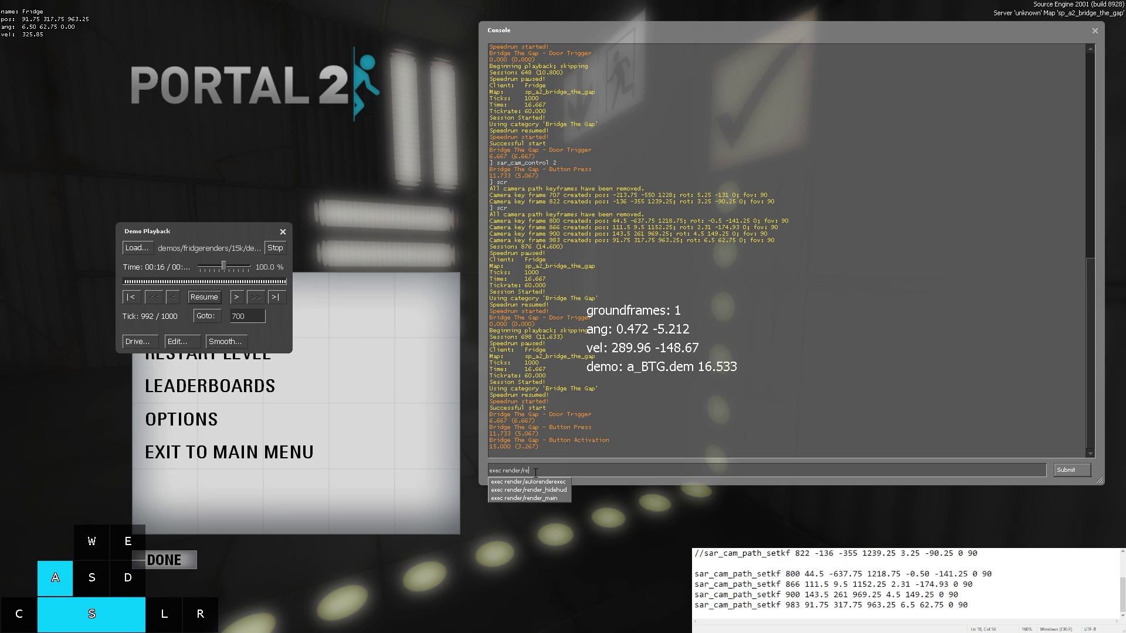
pyautogui.press('Down')
pyautogui.press('Down')
pyautogui.press('Return')
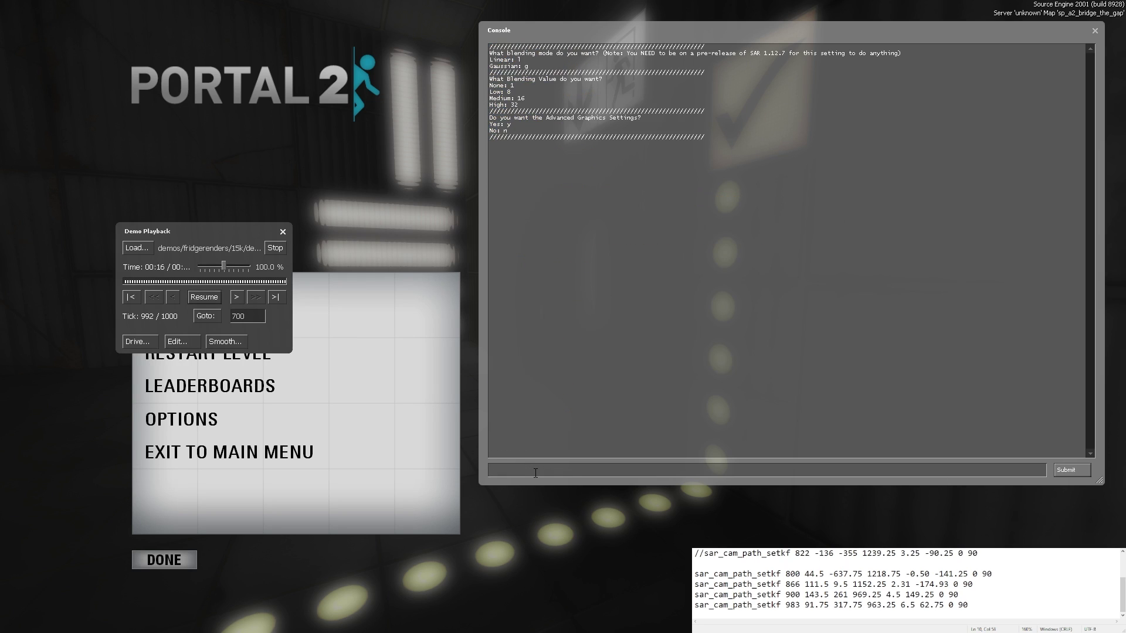
pyautogui.write('g')
pyautogui.press('Return')
pyautogui.write('1')
pyautogui.press('Return')
pyautogui.write('n')
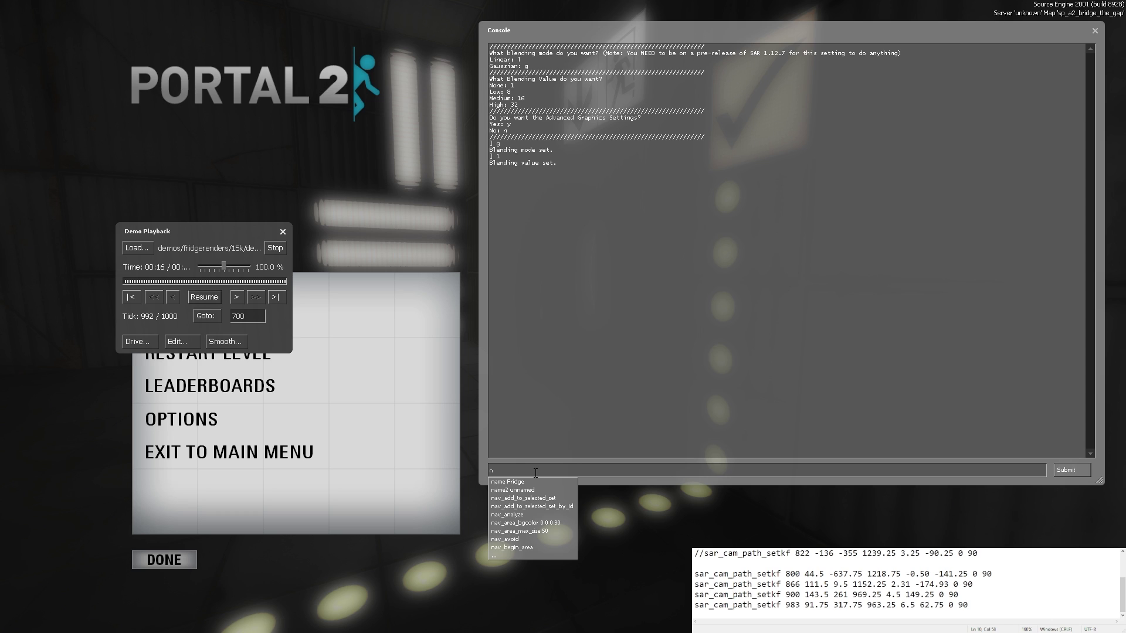
pyautogui.press('Return')
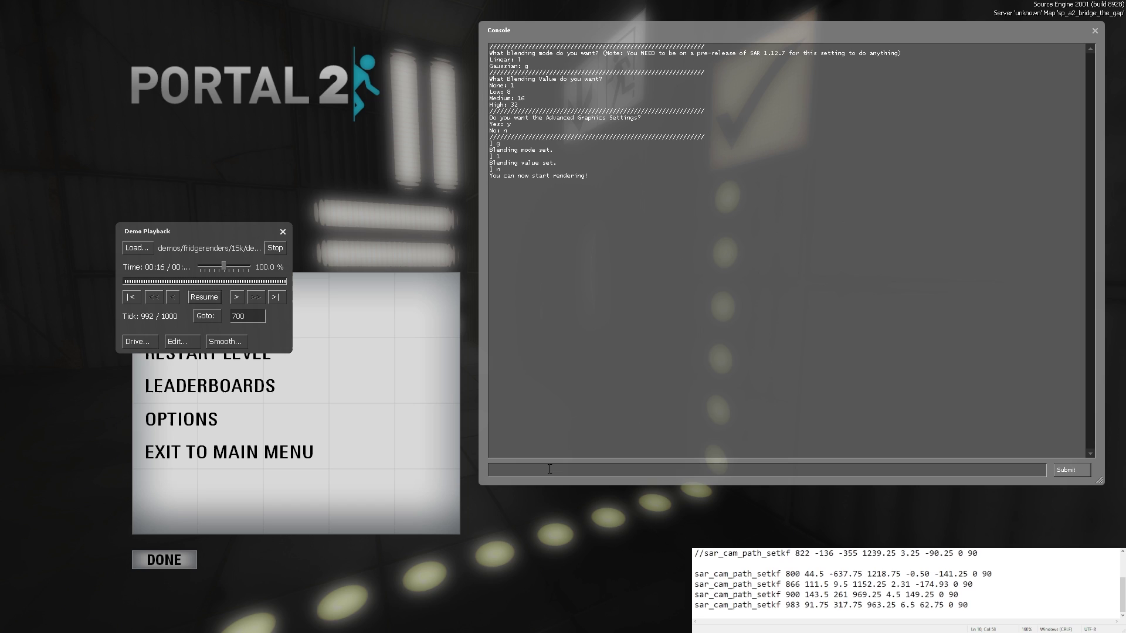
# Replay the a_BTG demo from the start using the earlier playdemo command
pyautogui.write('ghost_disconnect')
pyautogui.press('BackSpace')
pyautogui.press('BackSpace')
pyautogui.press('BackSpace')
pyautogui.press('Up')
pyautogui.press('Return')
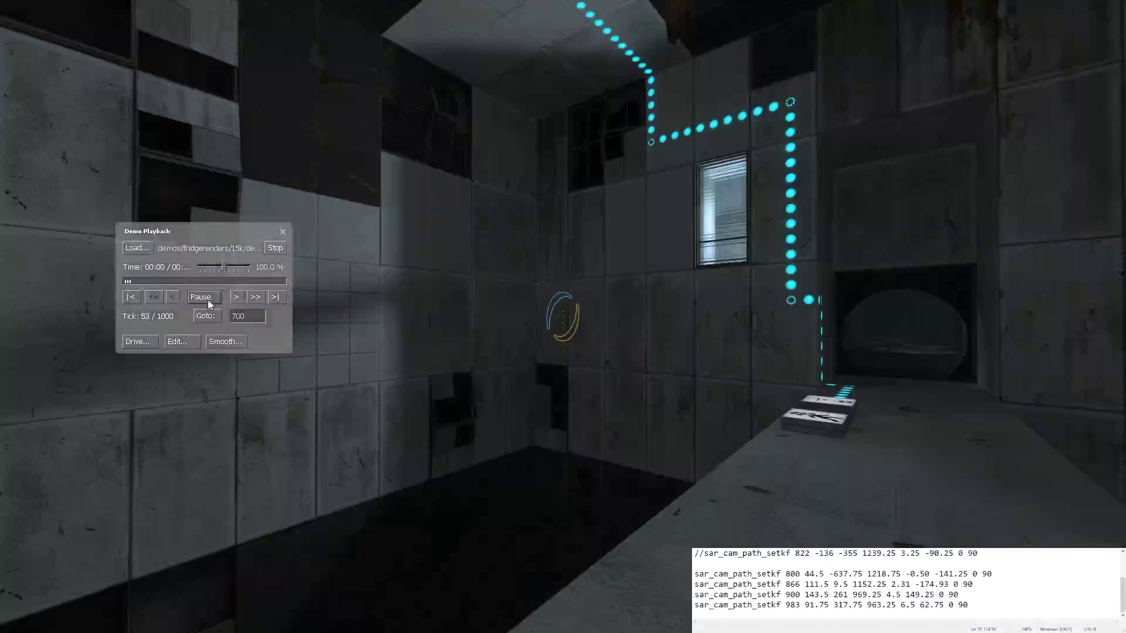
# Pause the demo at tick 65 and turn the crosshair off with crosshair 0
pyautogui.click(208, 298)
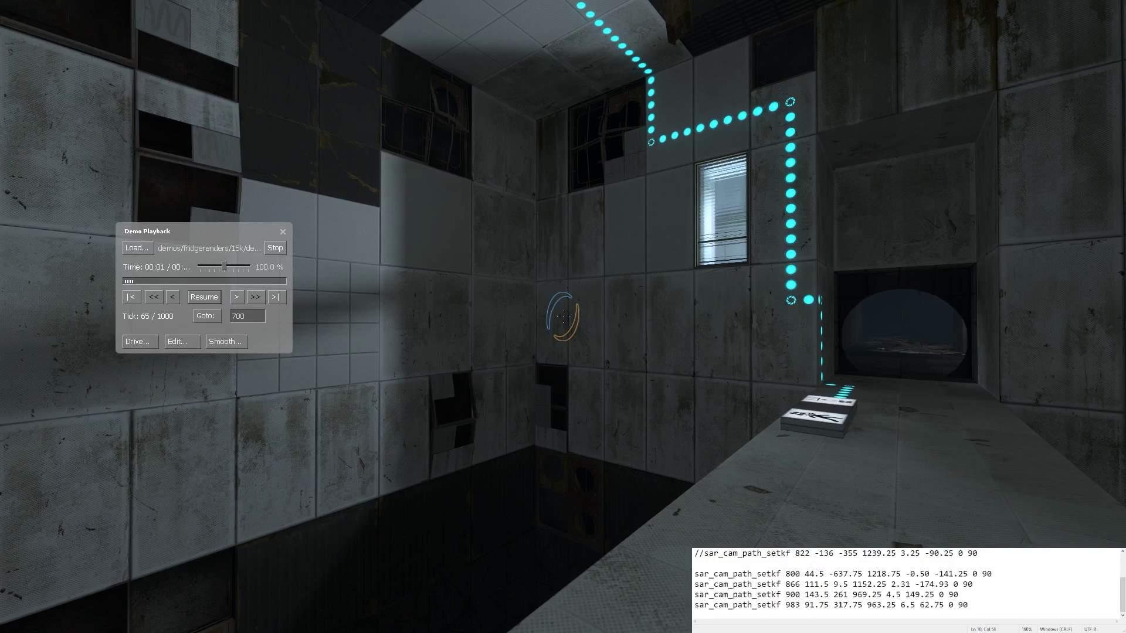
pyautogui.press('`')
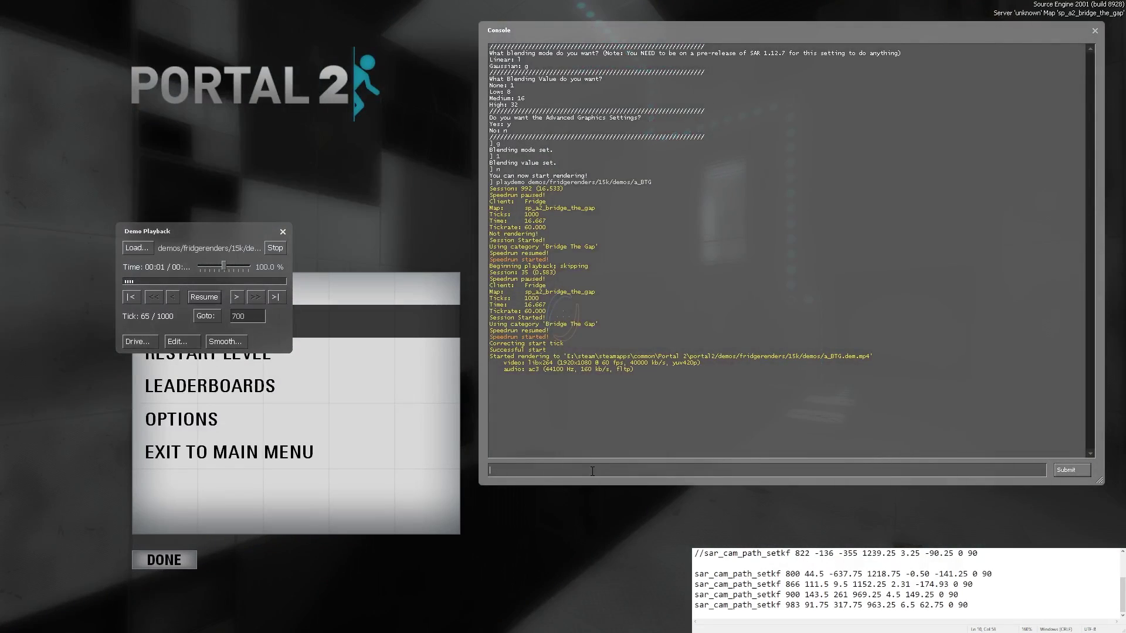
pyautogui.write('crosshair 0')
pyautogui.press('Return')
# Type and then erase an unfinished sar_cam_control command
pyautogui.write('sar_')
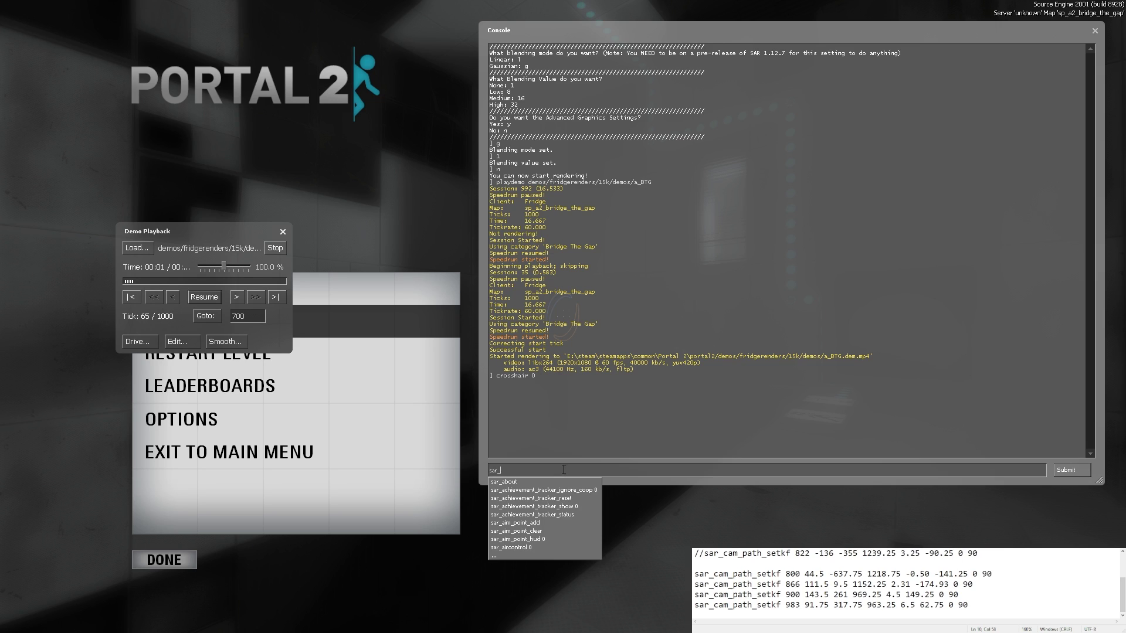
pyautogui.write('cam_drive ')
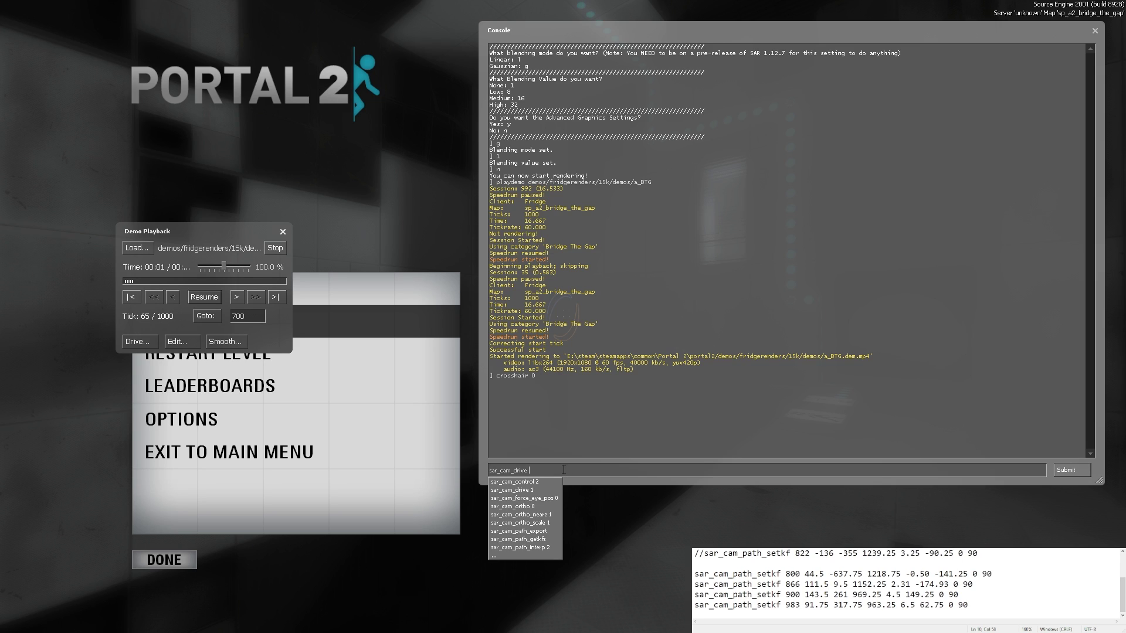
pyautogui.press('BackSpace')
pyautogui.press('BackSpace')
pyautogui.press('BackSpace')
pyautogui.press('BackSpace')
pyautogui.press('BackSpace')
pyautogui.press('BackSpace')
pyautogui.write('co')
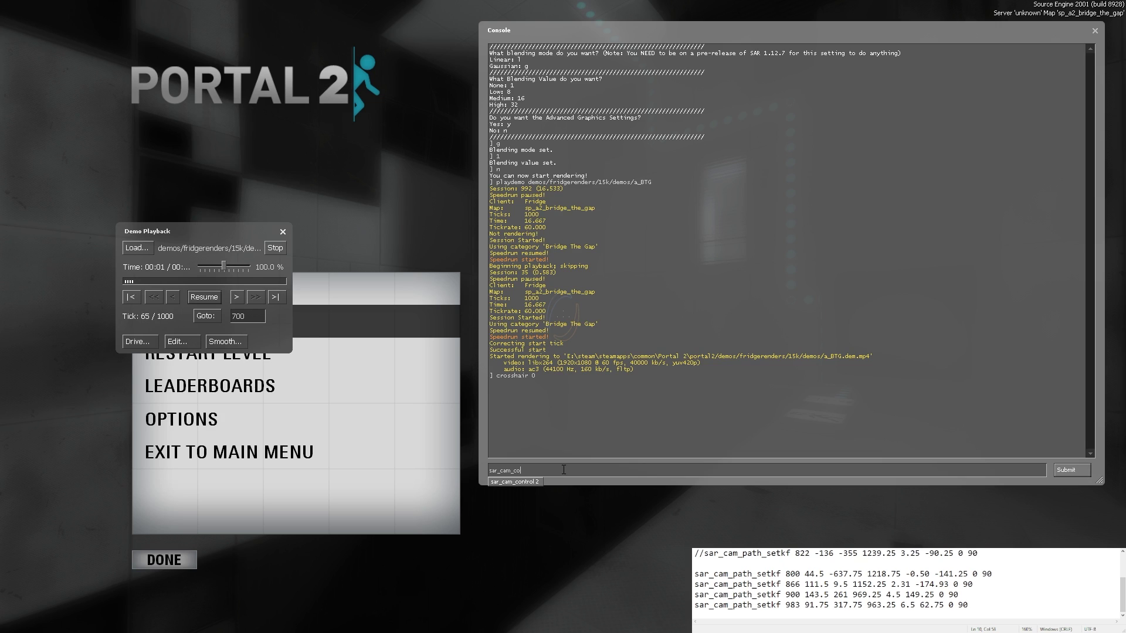
pyautogui.write('ntrol')
pyautogui.press('BackSpace')
pyautogui.press('BackSpace')
pyautogui.press('BackSpace')
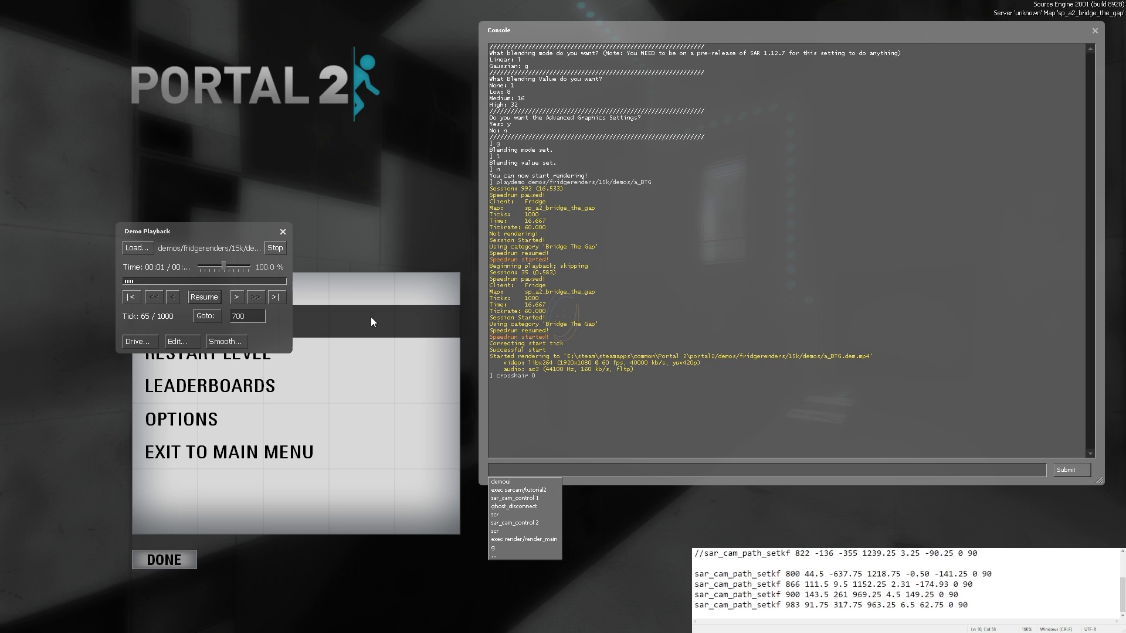
# Jump to tick 700 and play the demo to its end with the playback panel hidden
pyautogui.click(371, 317)
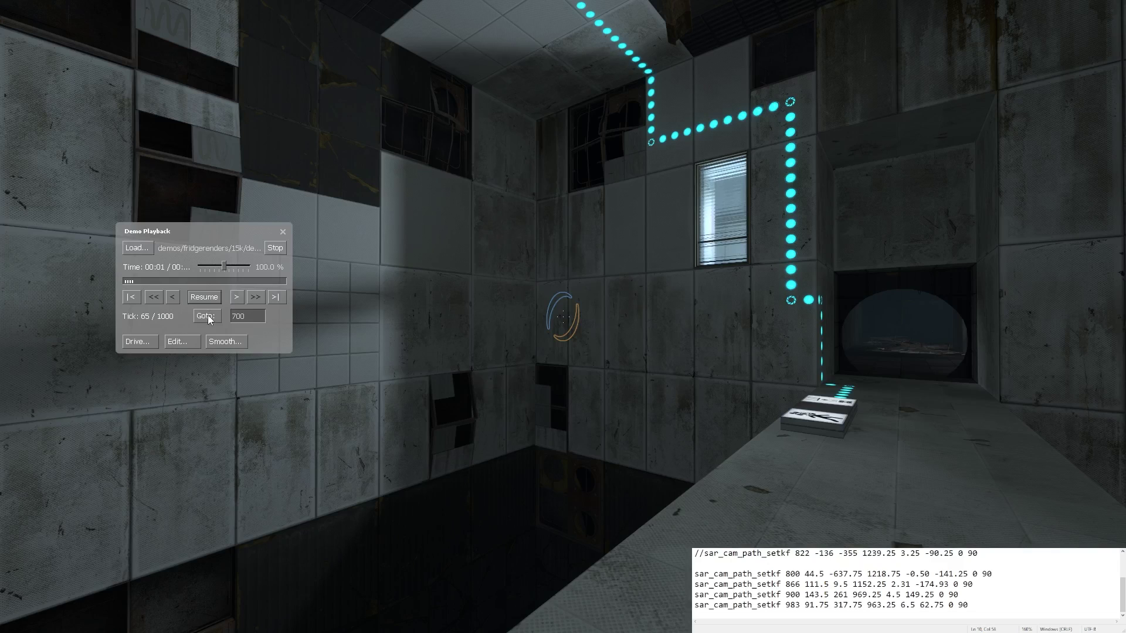
pyautogui.click(209, 317)
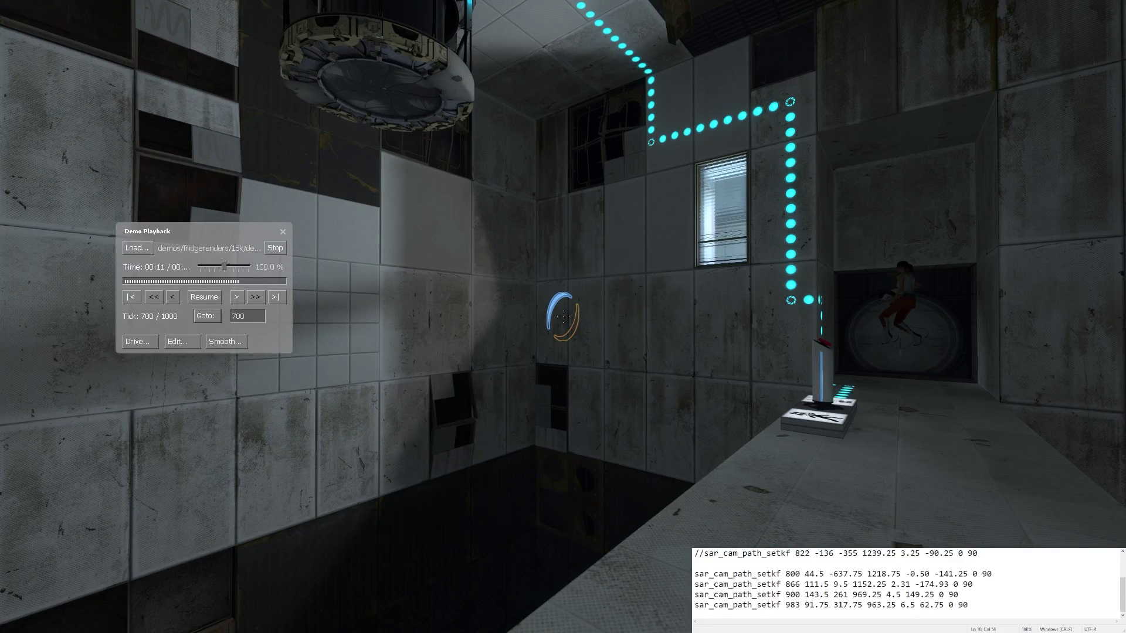
pyautogui.click(206, 297)
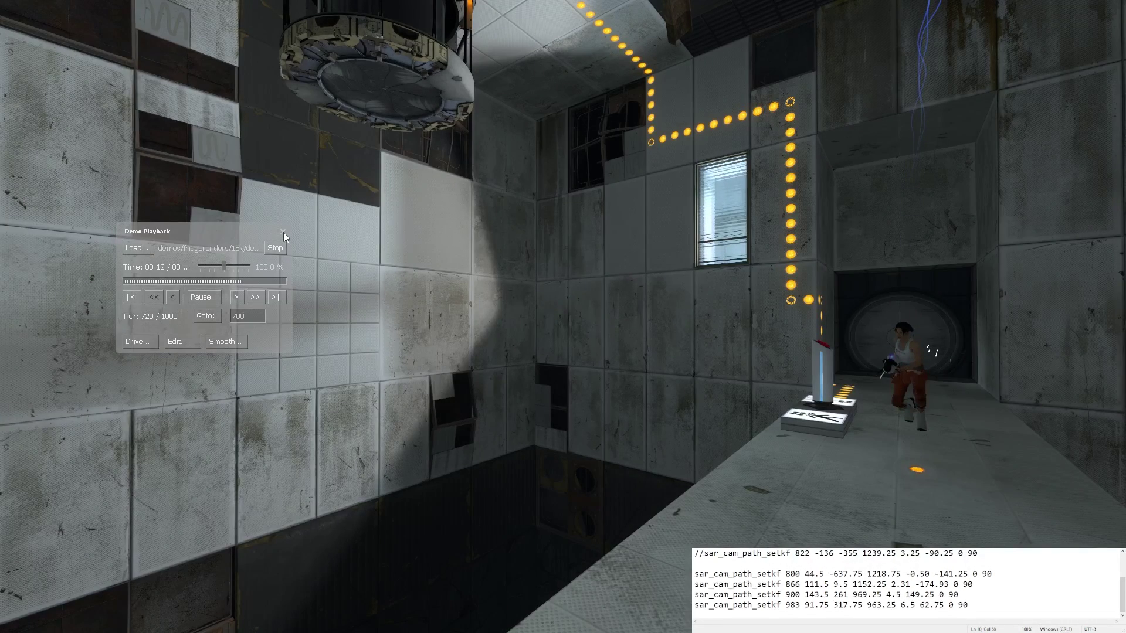
pyautogui.click(283, 232)
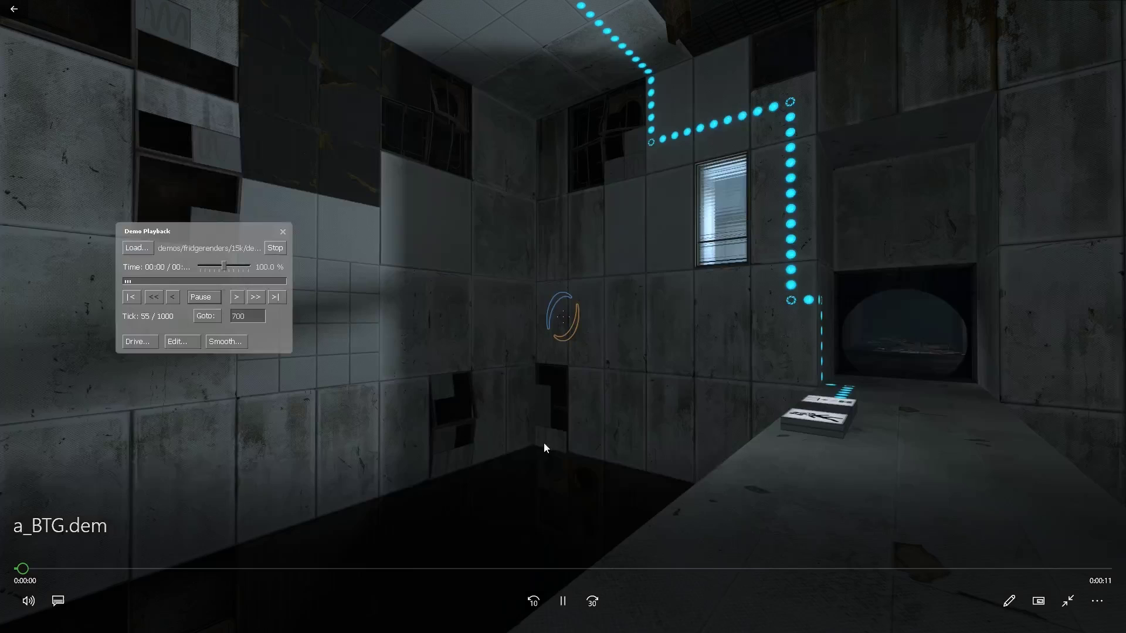
# Pause the rendered a_BTG video, scrub to its middle, then step slightly back
pyautogui.click(120, 569)
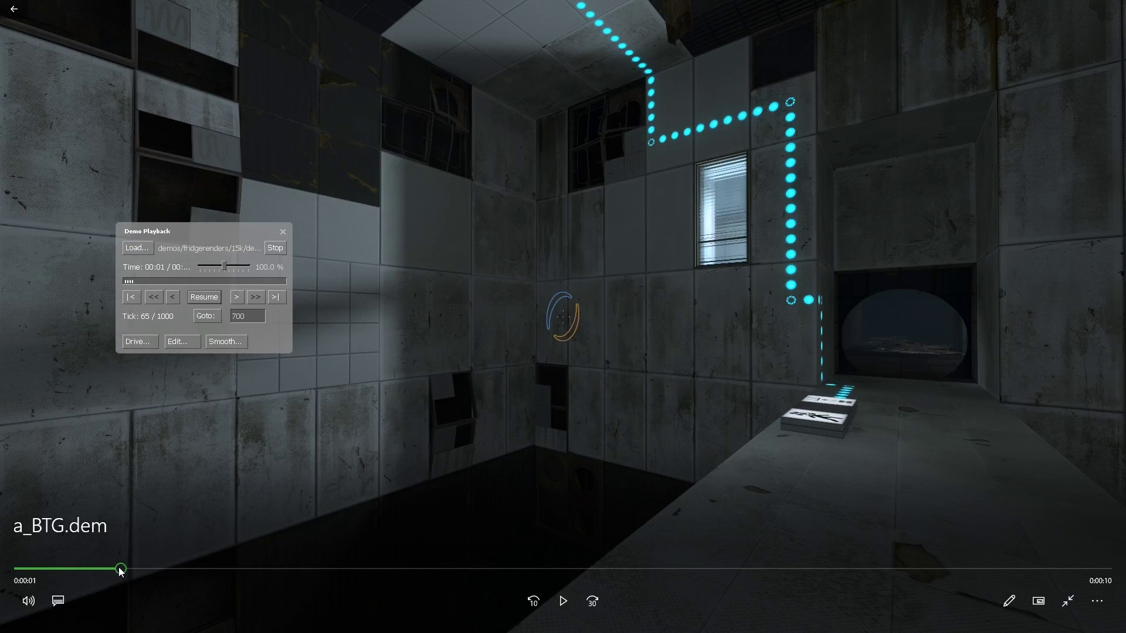
pyautogui.moveTo(126, 566); pyautogui.dragTo(661, 573)
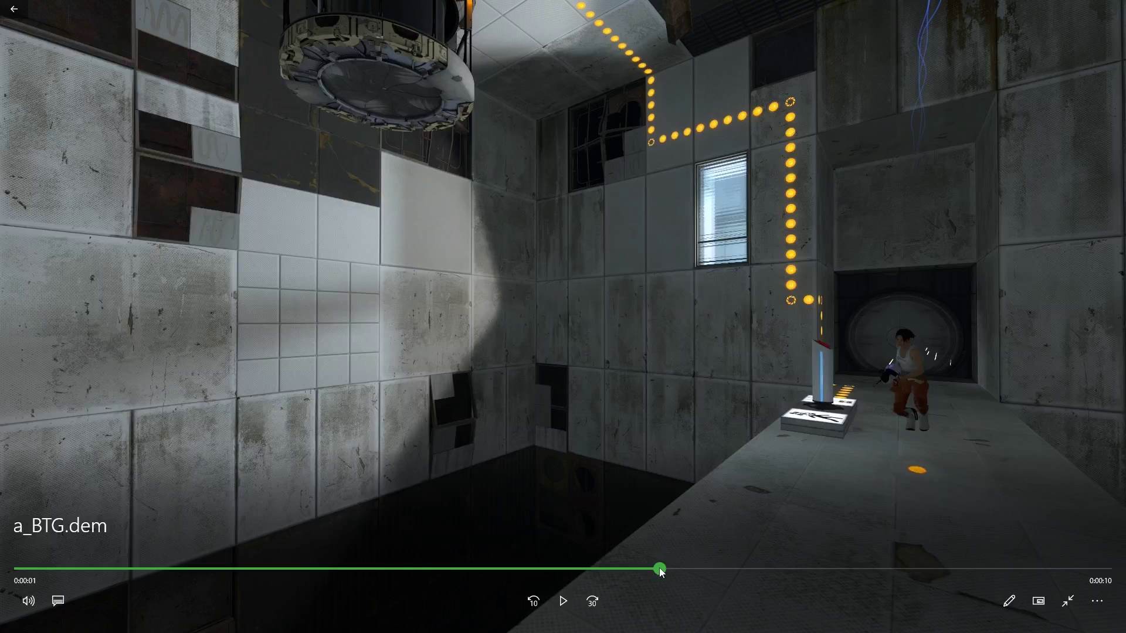
pyautogui.moveTo(660, 570); pyautogui.dragTo(617, 572)
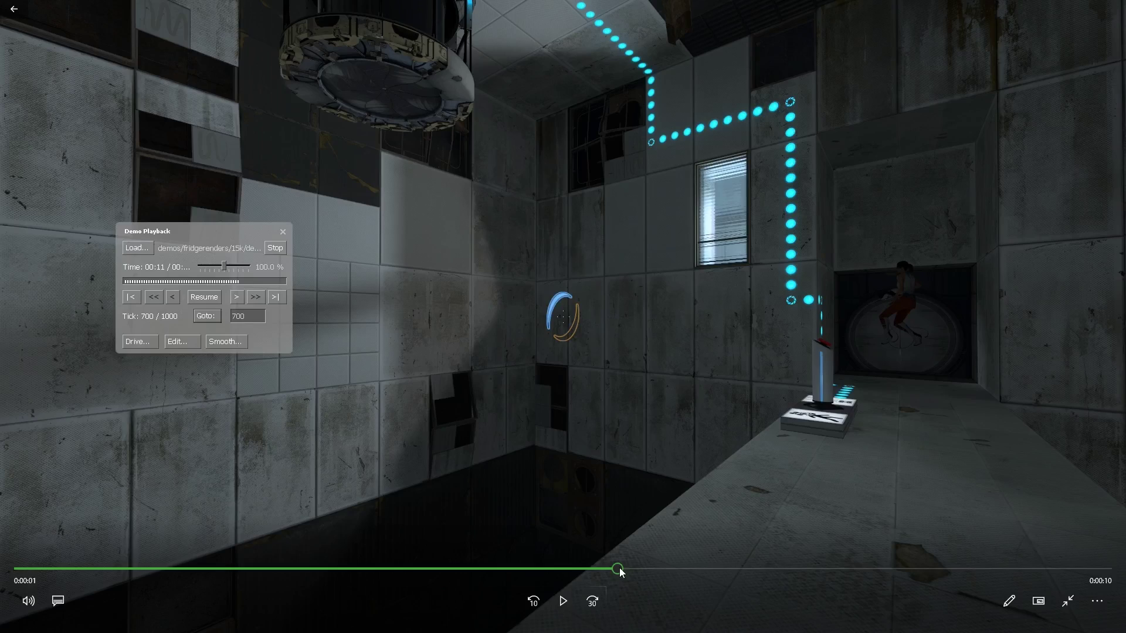
# Skip further ahead in the a_BTG clip and resume playback to the Bridge the Gap leaderboard
pyautogui.moveTo(619, 568); pyautogui.dragTo(641, 571)
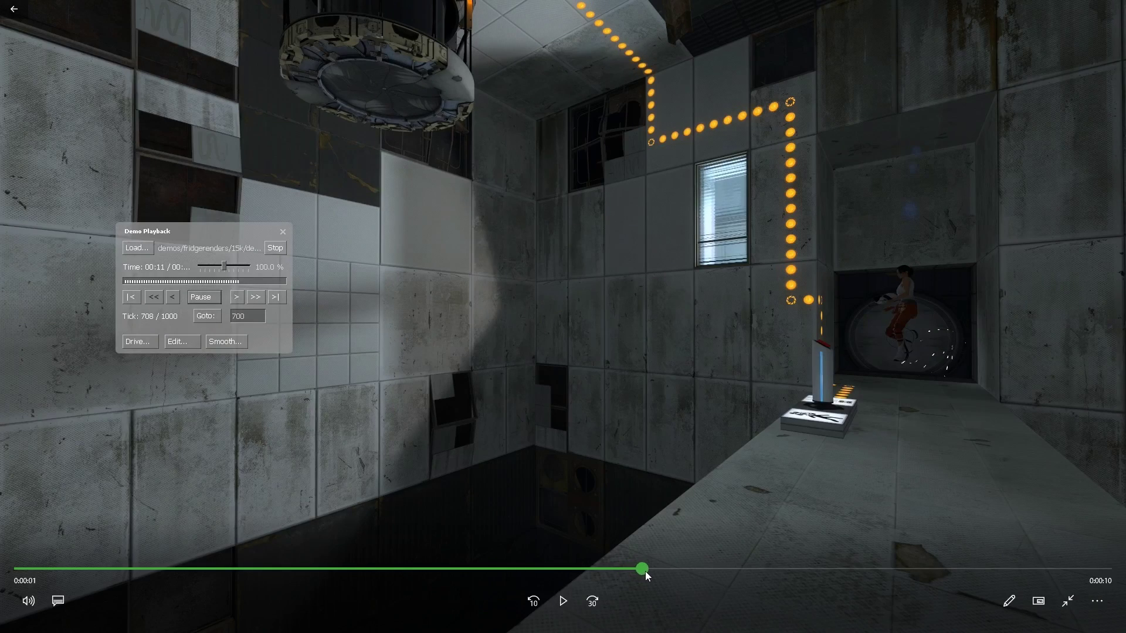
pyautogui.moveTo(646, 571)
pyautogui.mouseDown()
pyautogui.moveTo(766, 587)
pyautogui.moveTo(732, 584)
pyautogui.mouseUp()
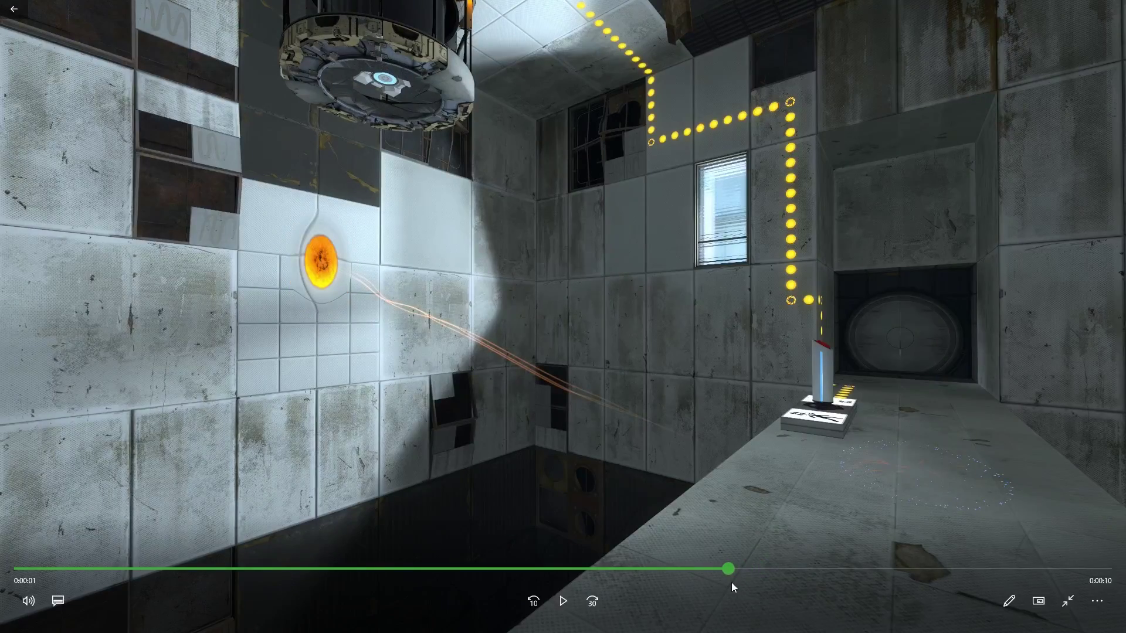
pyautogui.click(566, 603)
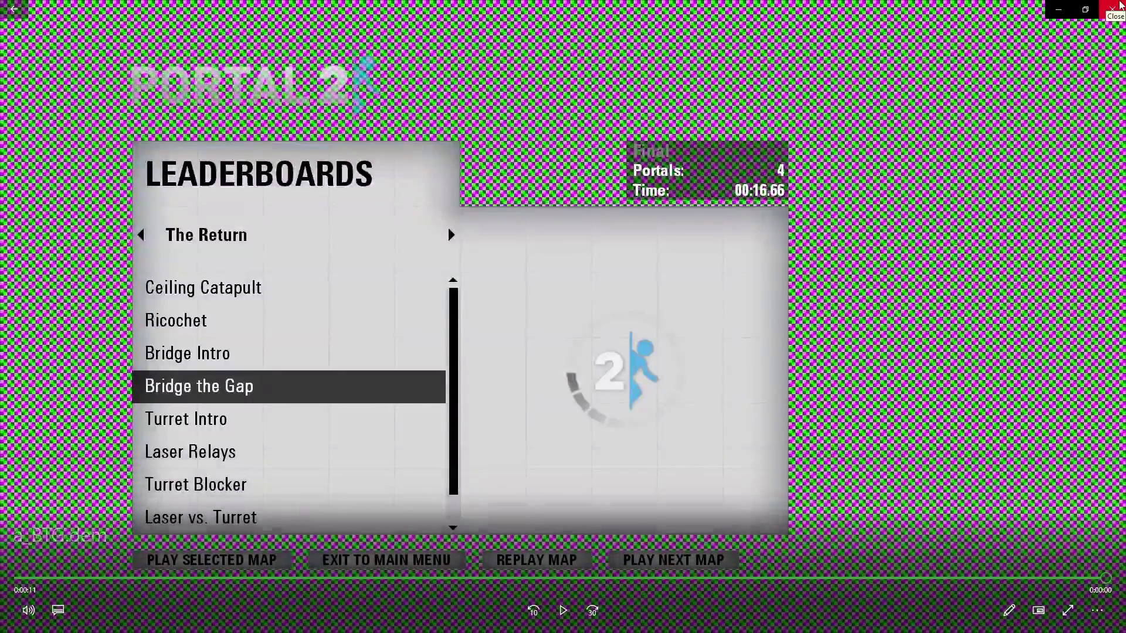
pyautogui.click(1121, 5)
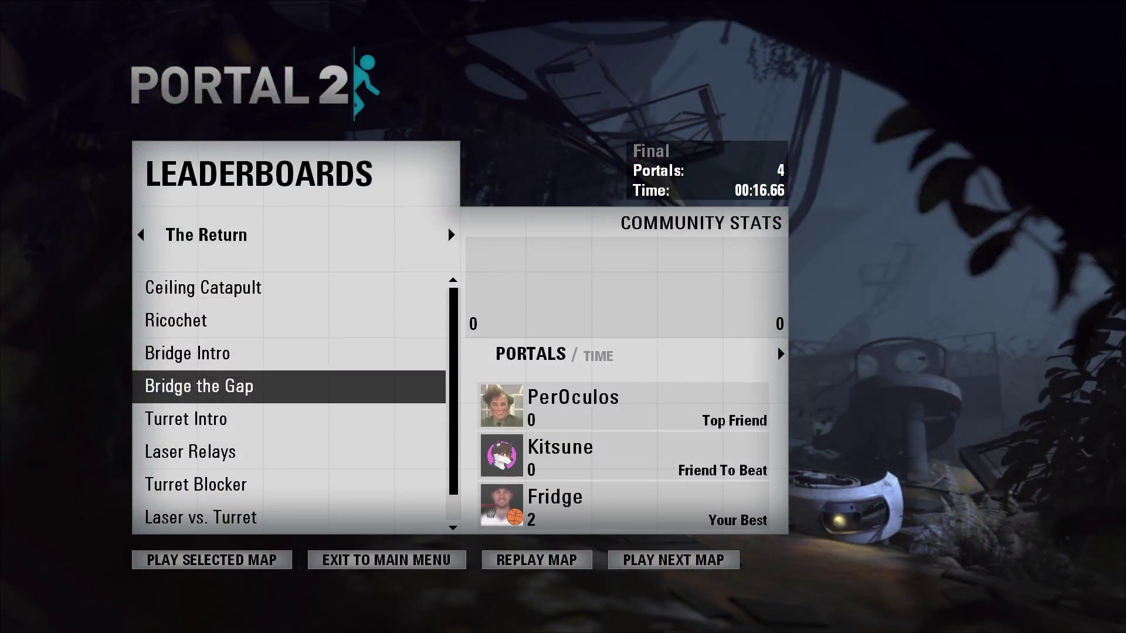